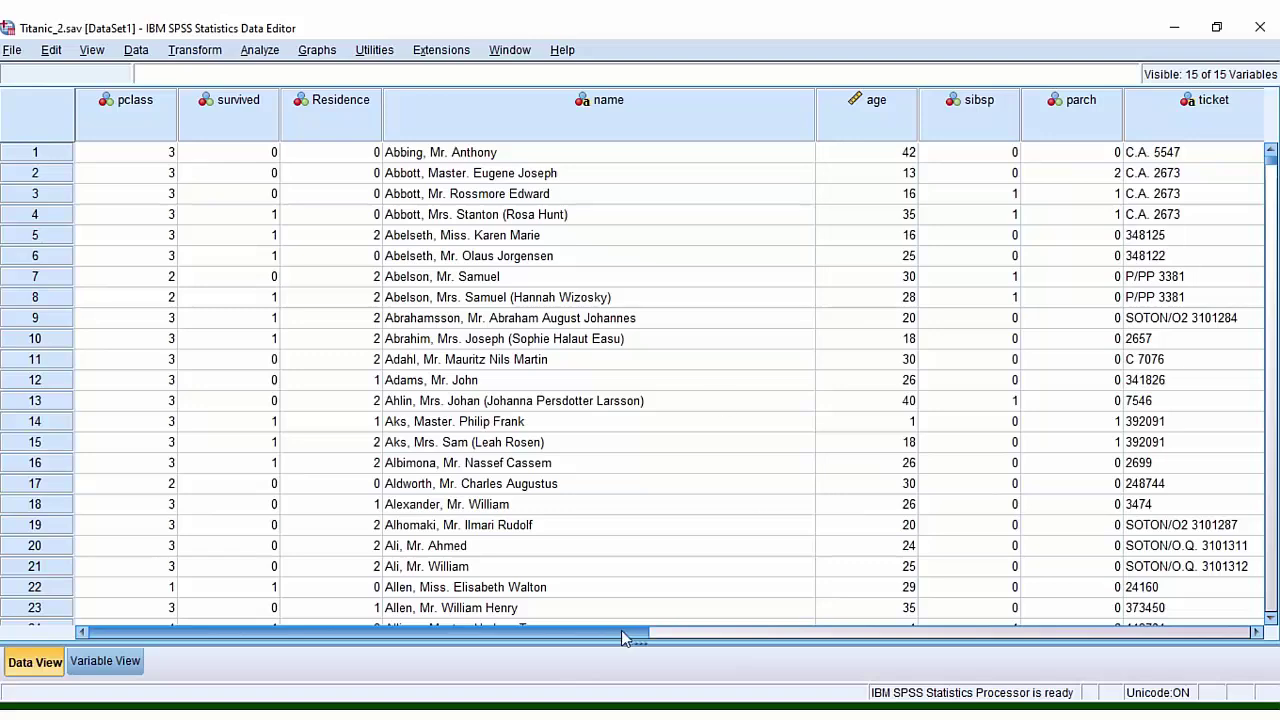
Step: Open the Bivariate Correlations dialog from the Analyze menu
mouse_move(621, 631)
mouse_down()
mouse_move(821, 638)
mouse_move(475, 655)
mouse_up()
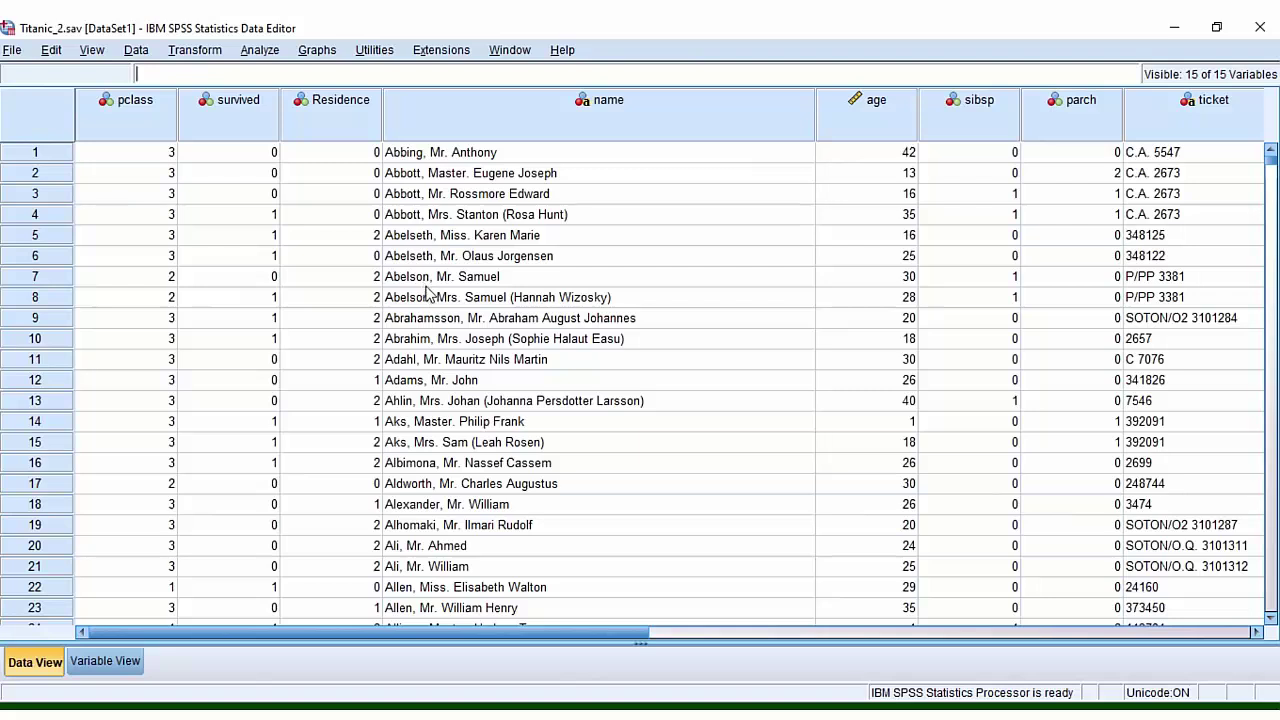
text(2)
key(Return)
click(262, 52)
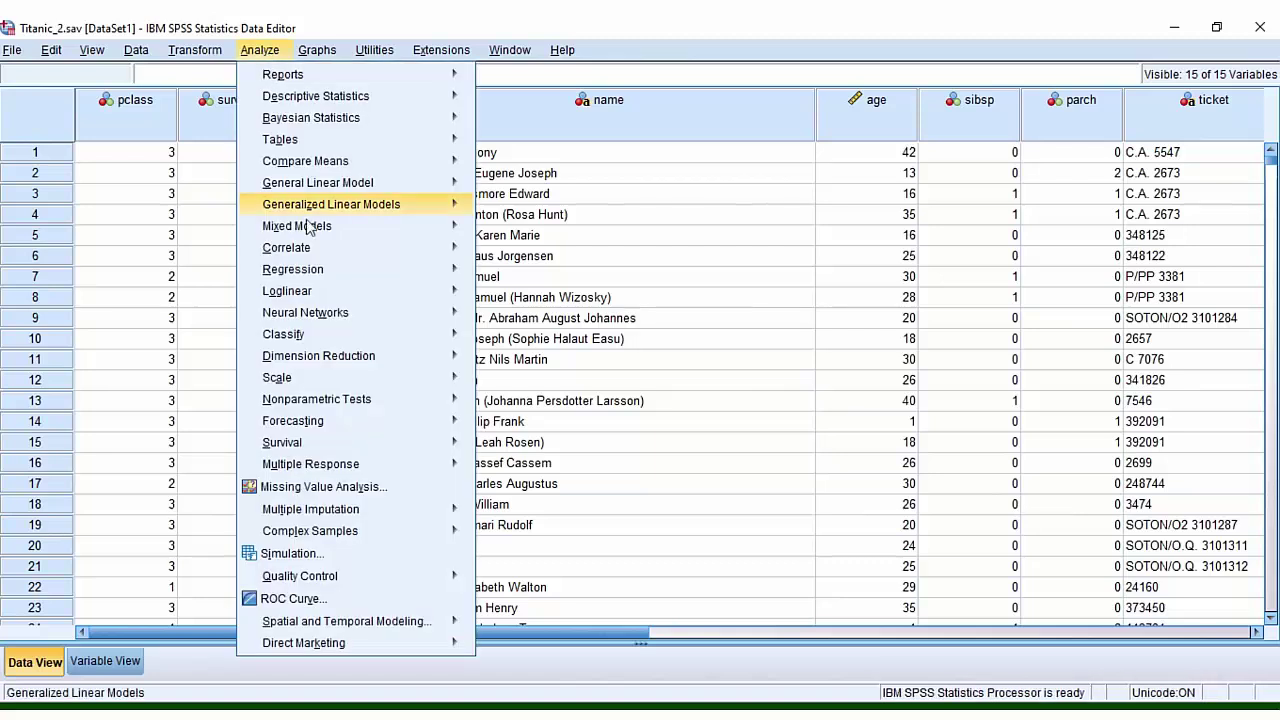
mouse_move(286, 247)
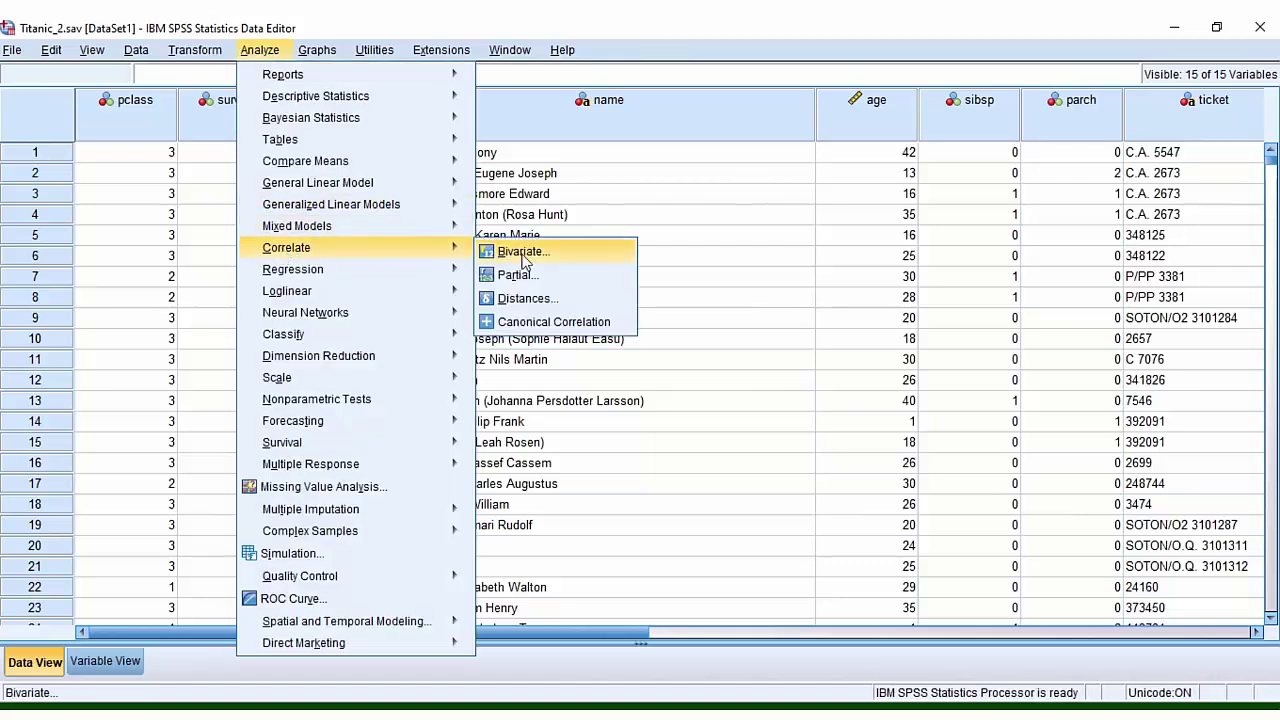
click(540, 262)
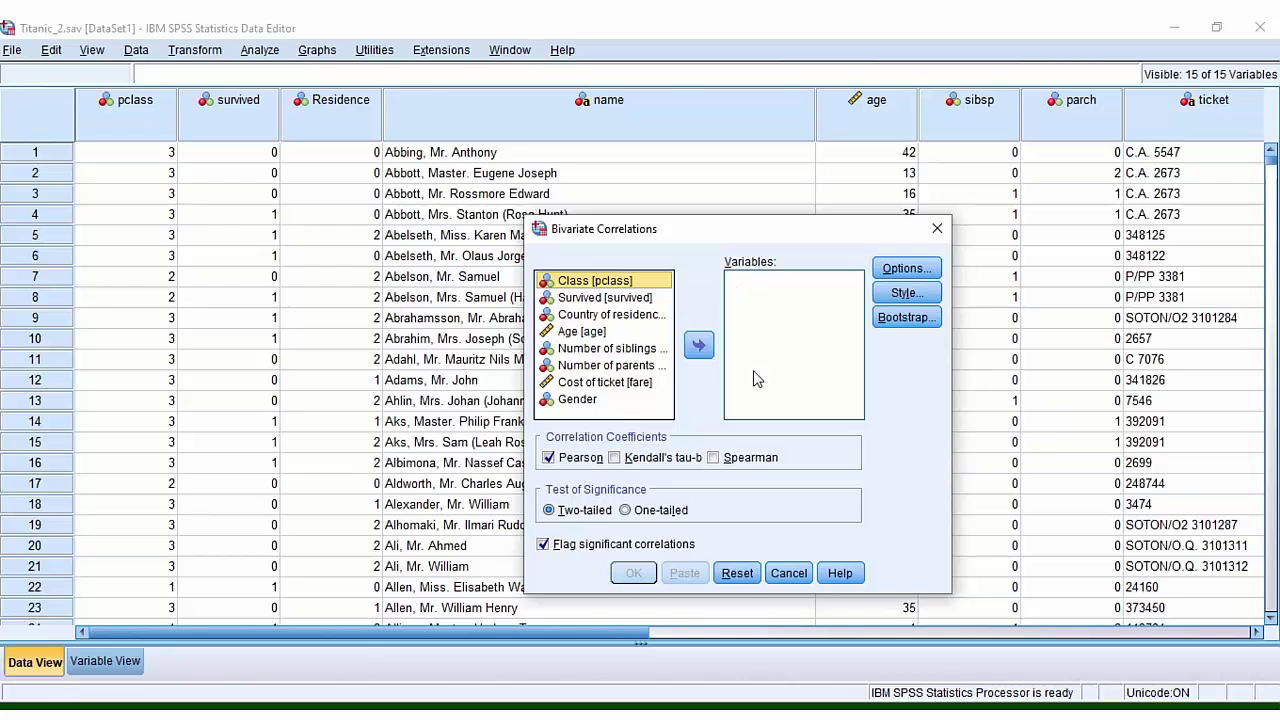
Step: Add class, country of residence, age, cost of ticket and gender to the Variables list
click(698, 345)
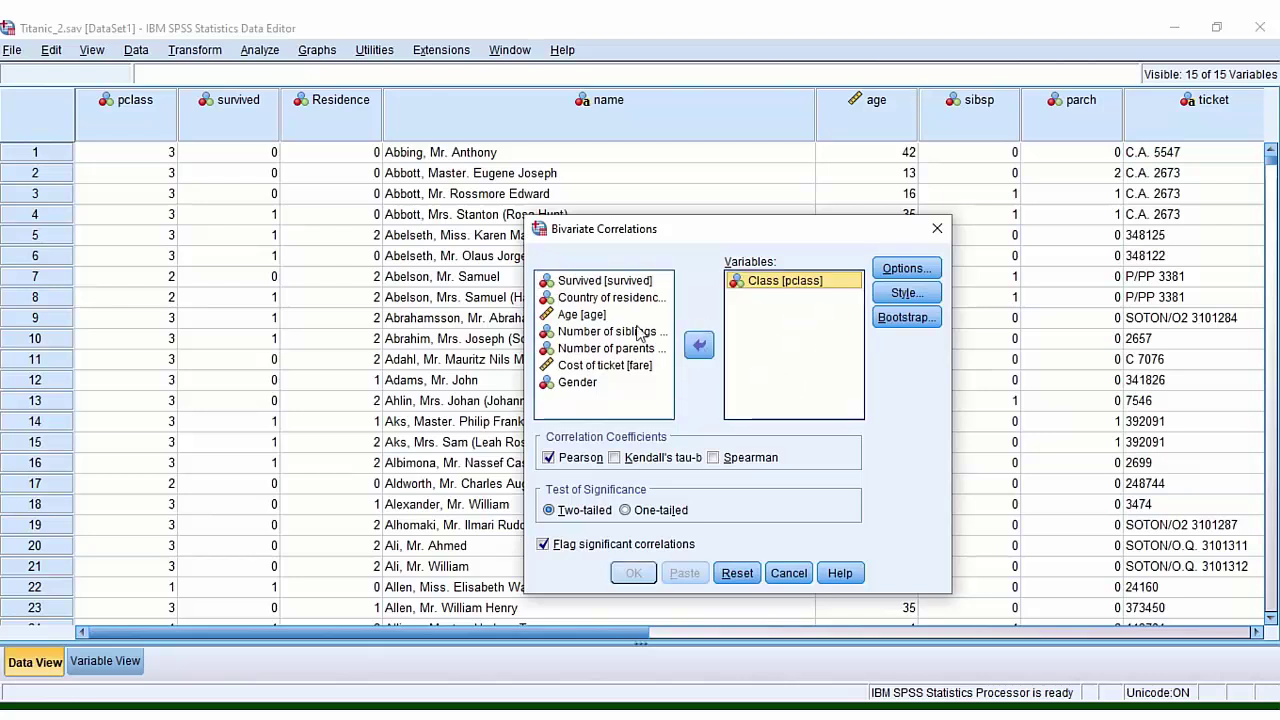
click(610, 298)
click(692, 350)
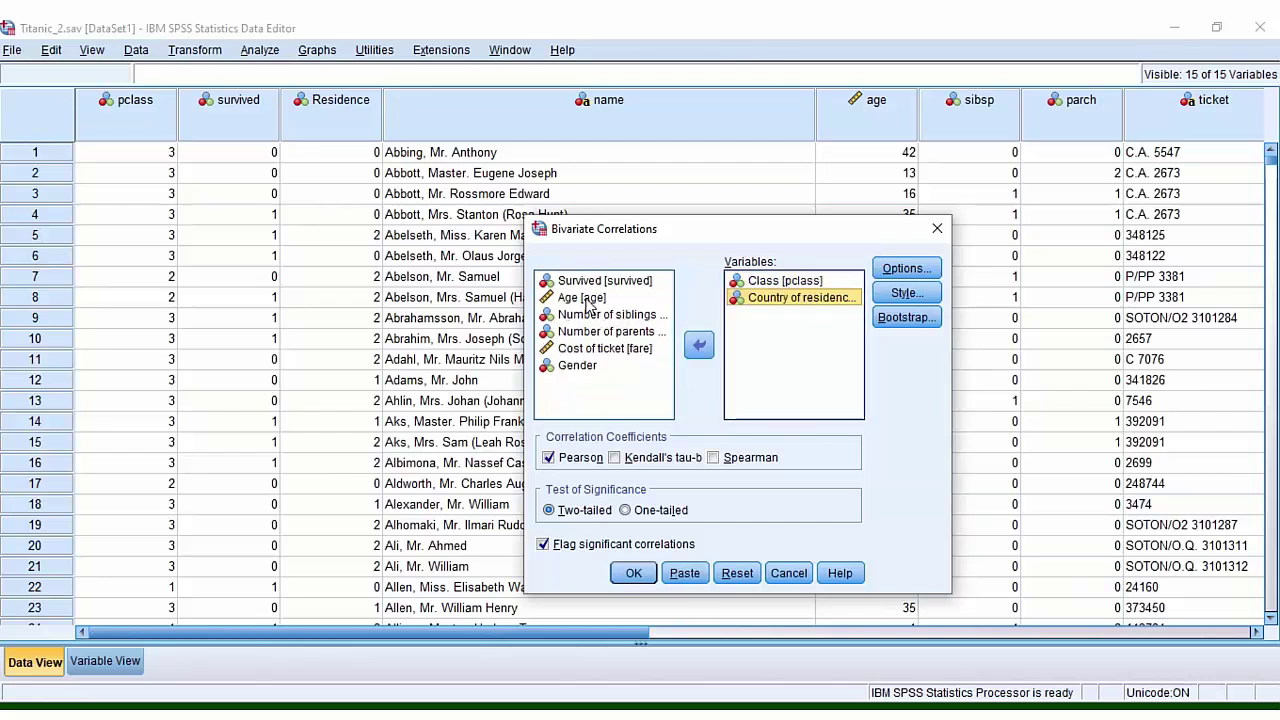
click(582, 297)
click(698, 345)
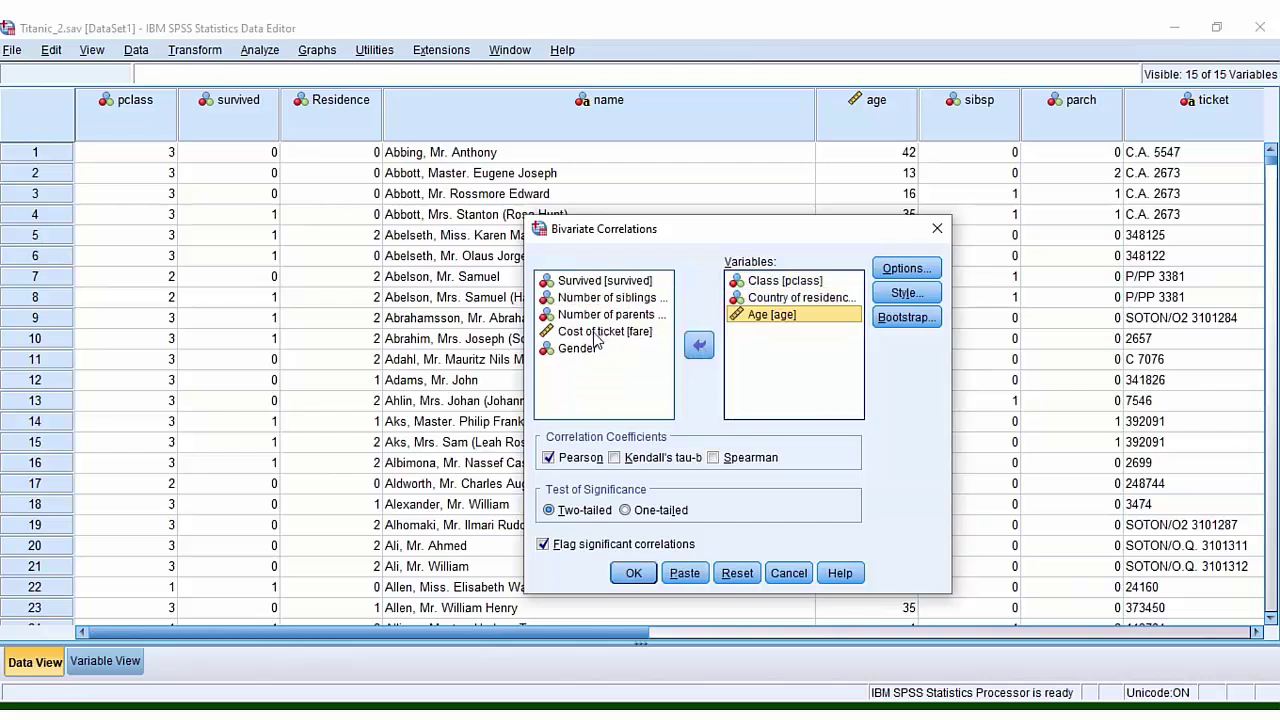
click(600, 332)
click(698, 345)
click(578, 332)
click(698, 345)
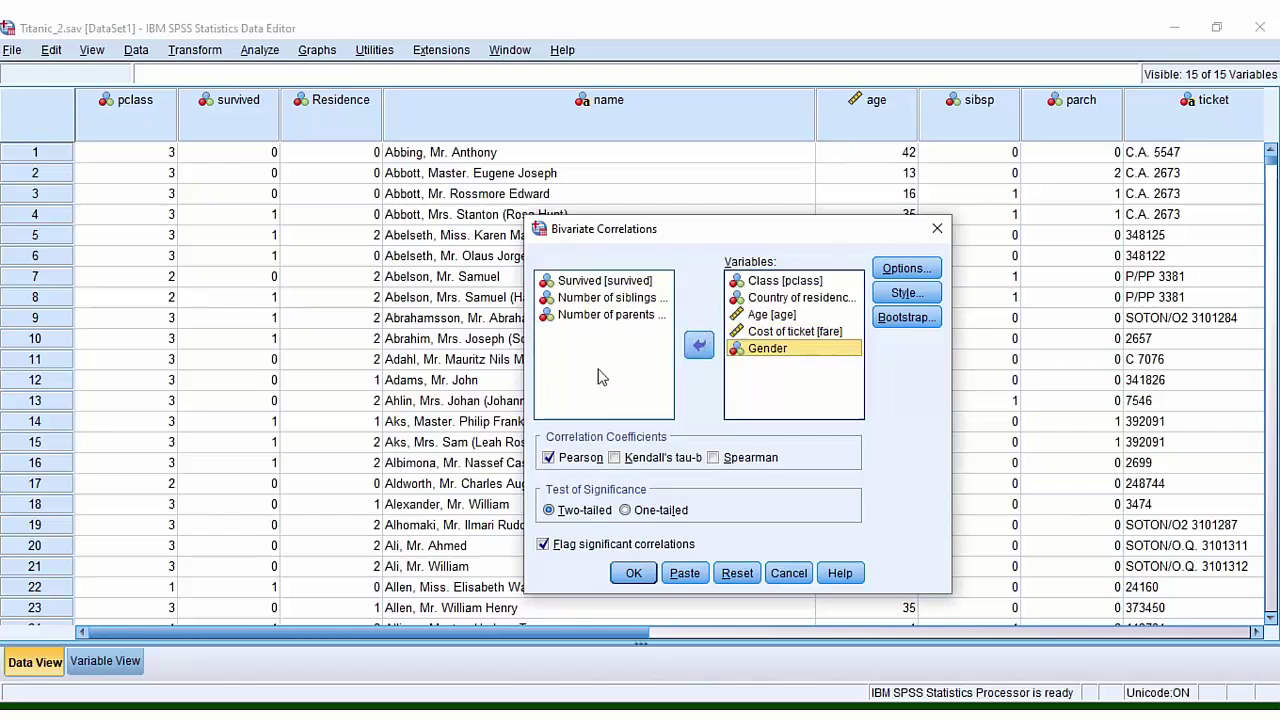
Step: Use Spearman instead of Pearson coefficients and run the correlation
click(583, 283)
drag(705, 236, 674, 228)
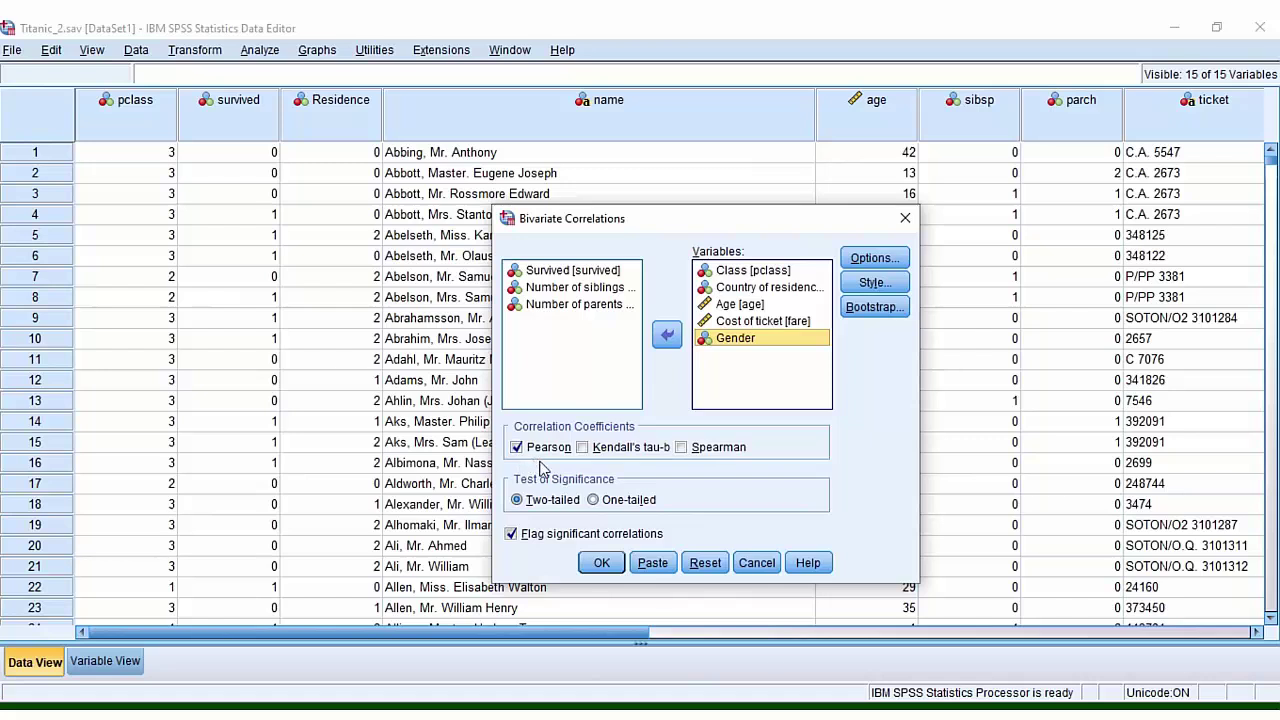
click(681, 447)
click(516, 448)
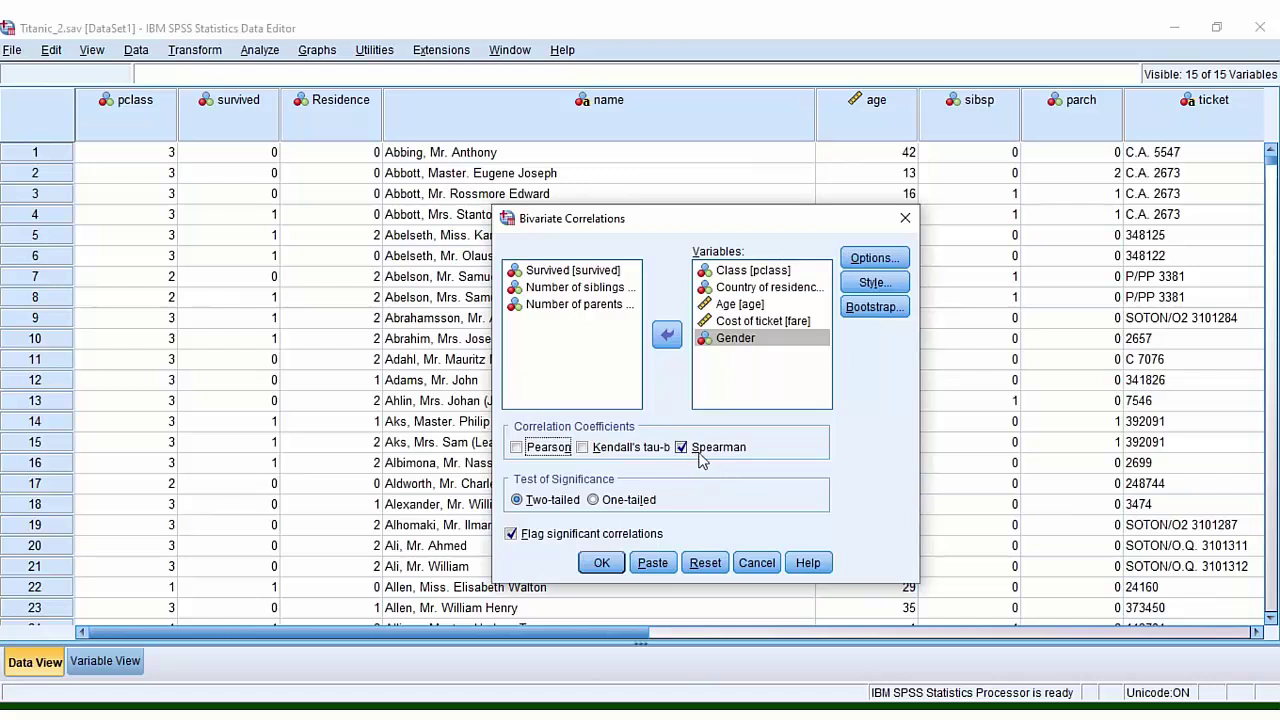
click(601, 565)
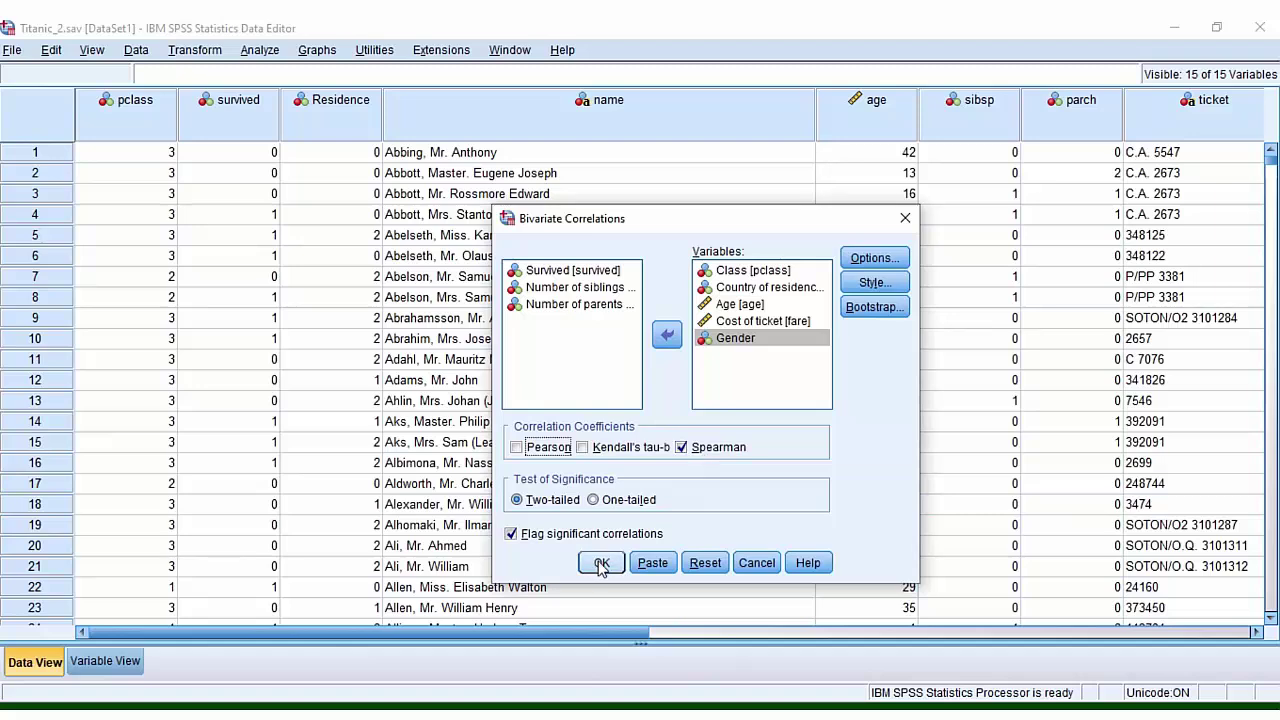
Step: Confirm the Bivariate Correlations dialog to produce the Spearman correlations table
click(601, 563)
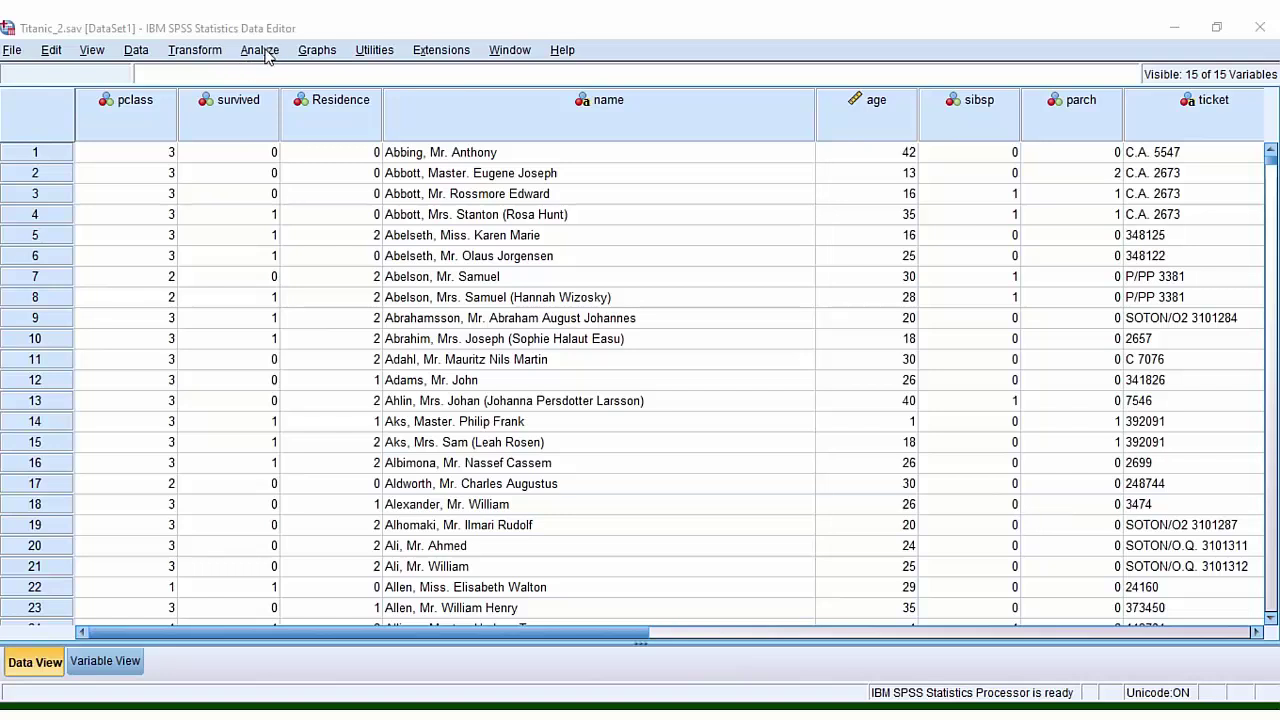
Step: Make Survived the dependent and Age and Cost of ticket the independents in Linear Regression
click(266, 52)
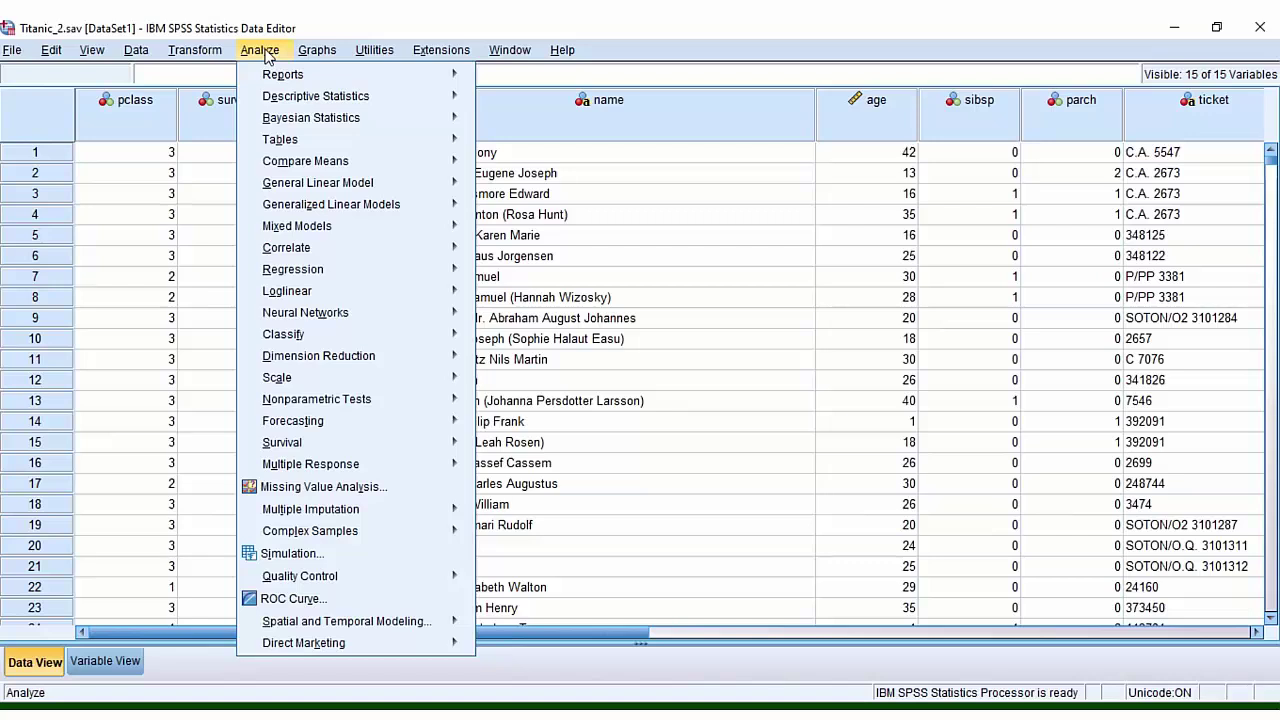
mouse_move(293, 269)
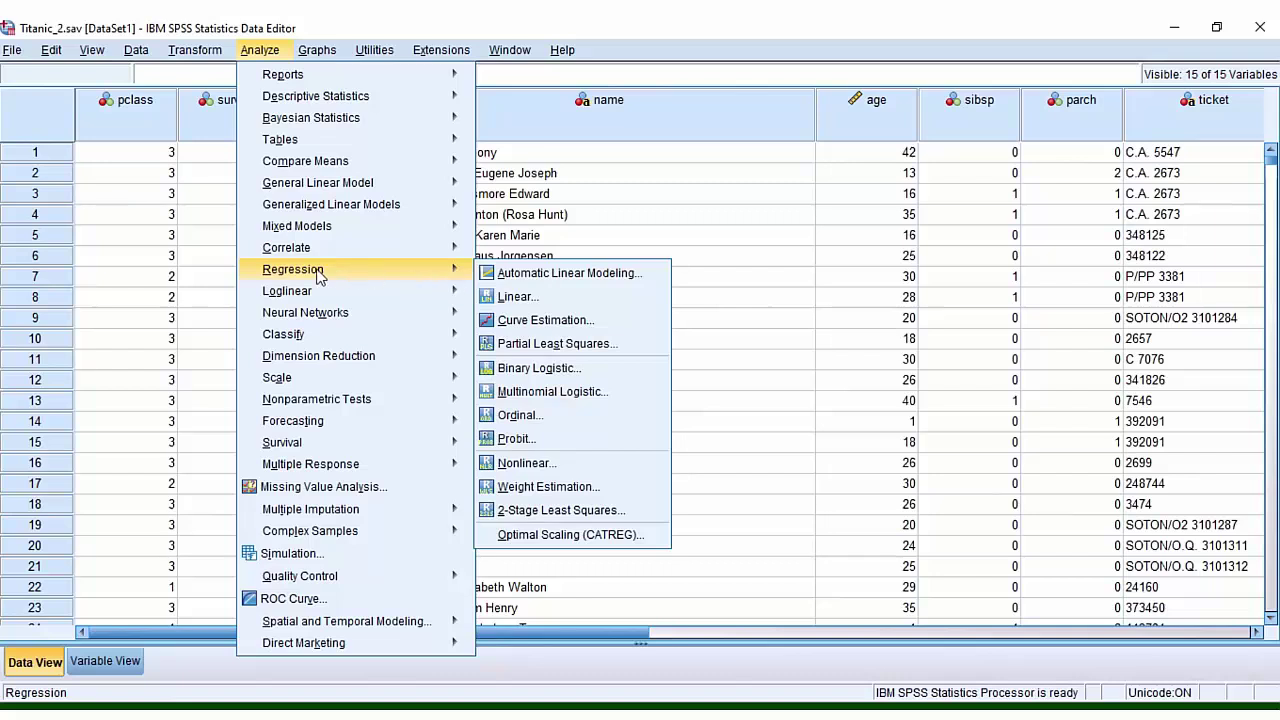
click(512, 298)
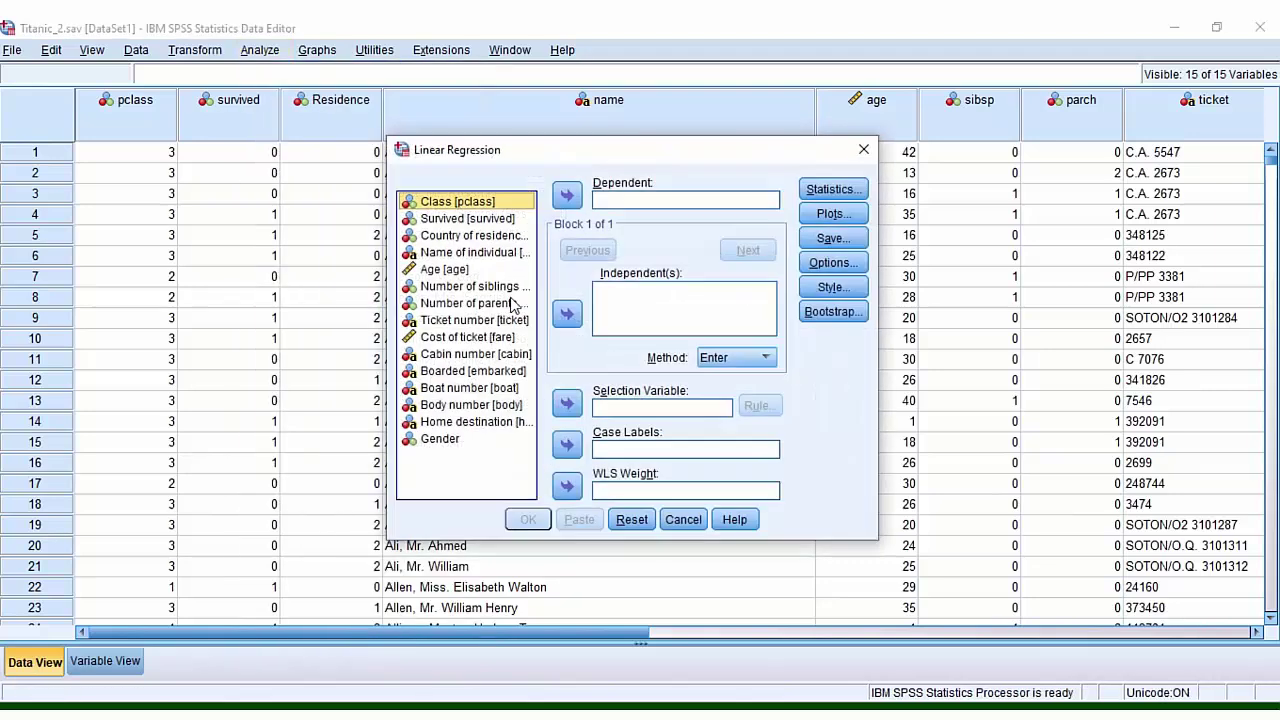
click(458, 220)
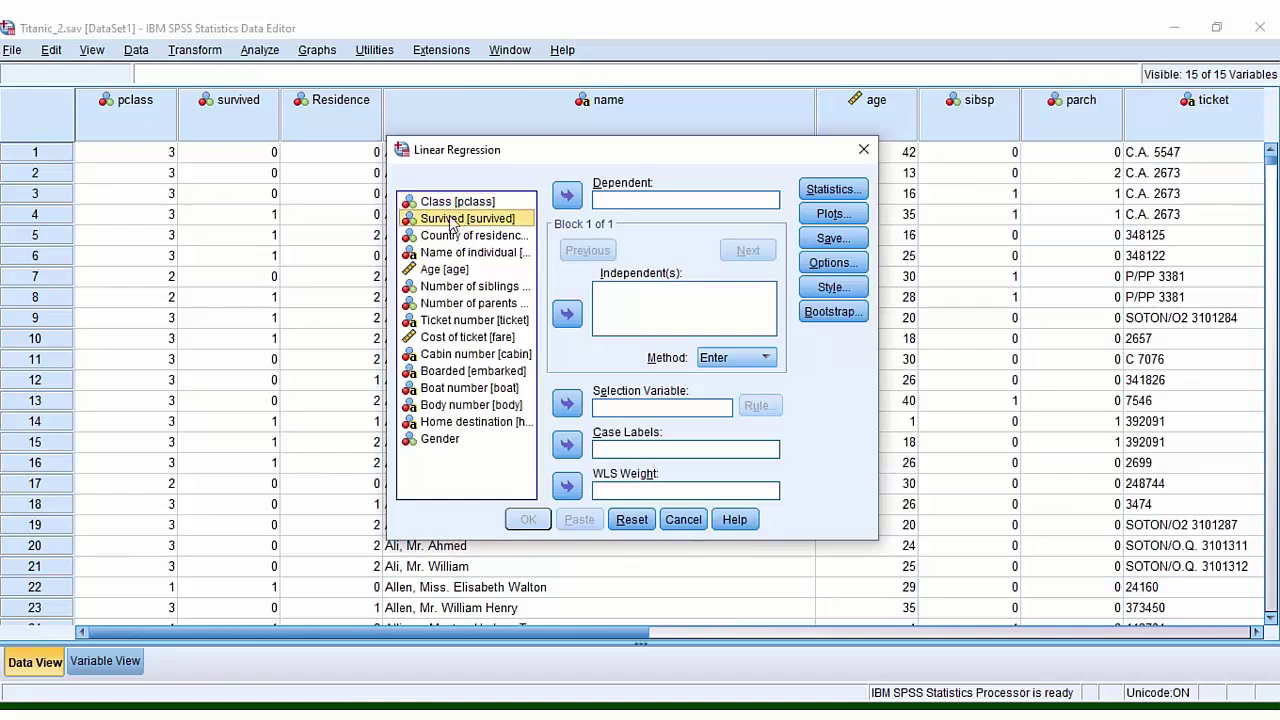
click(568, 197)
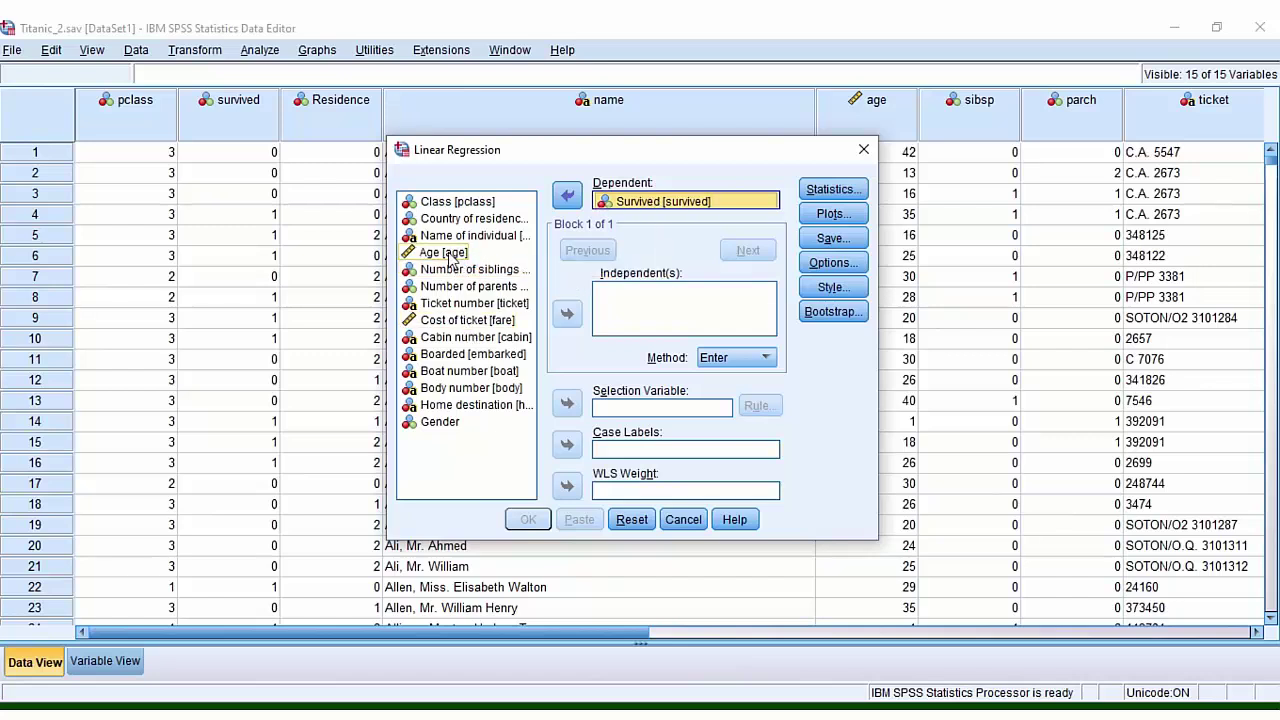
click(446, 253)
click(567, 314)
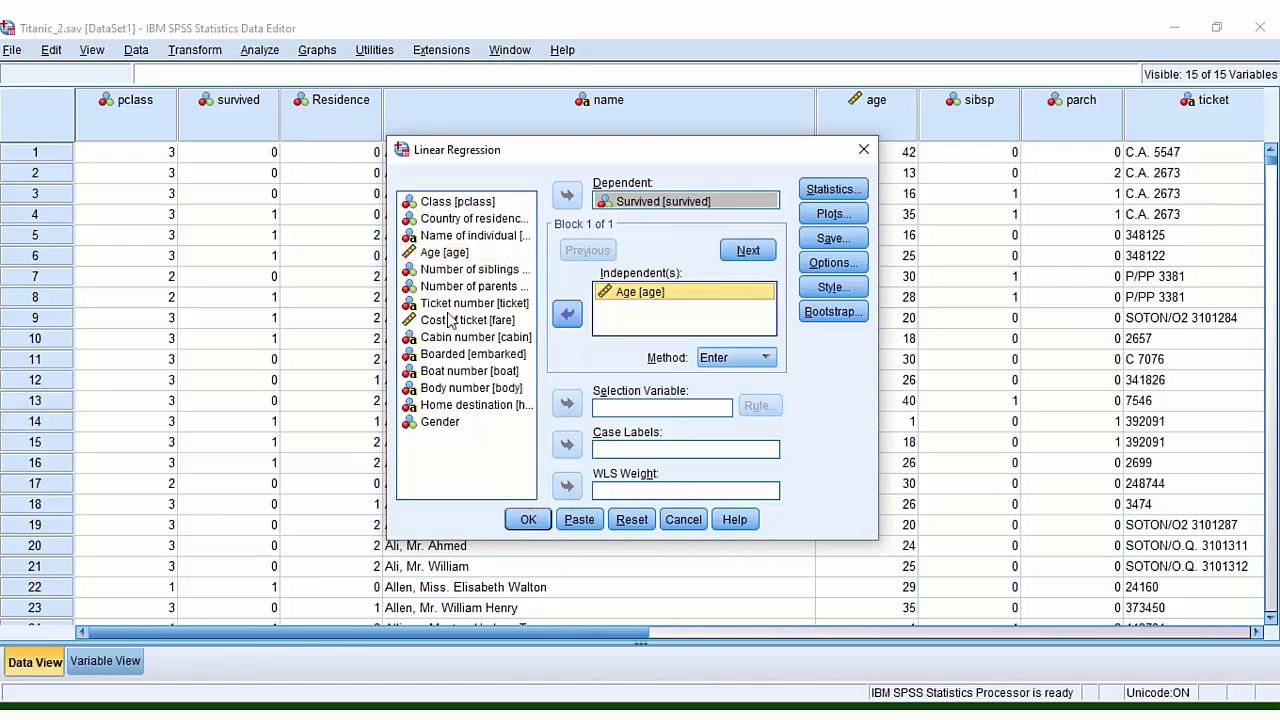
click(452, 320)
click(568, 314)
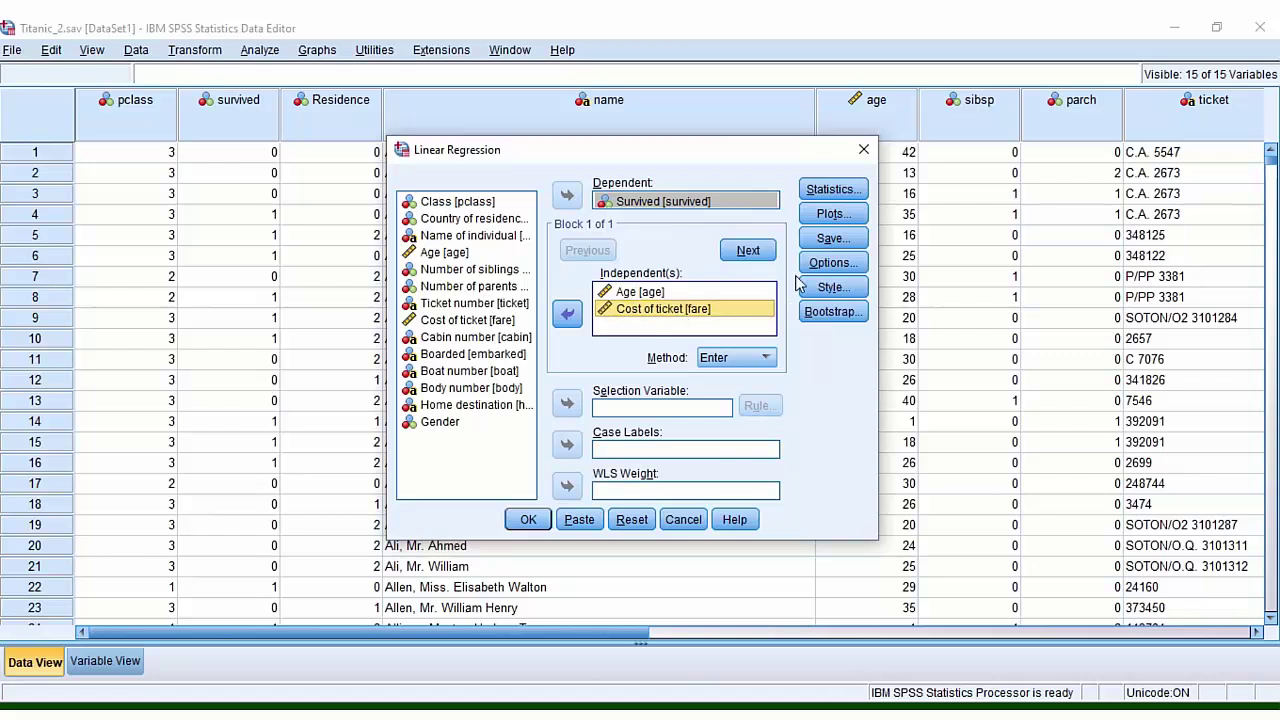
Step: Run the regression saving Mahalanobis distances, then scroll the data to the new MAH_1 column
click(831, 240)
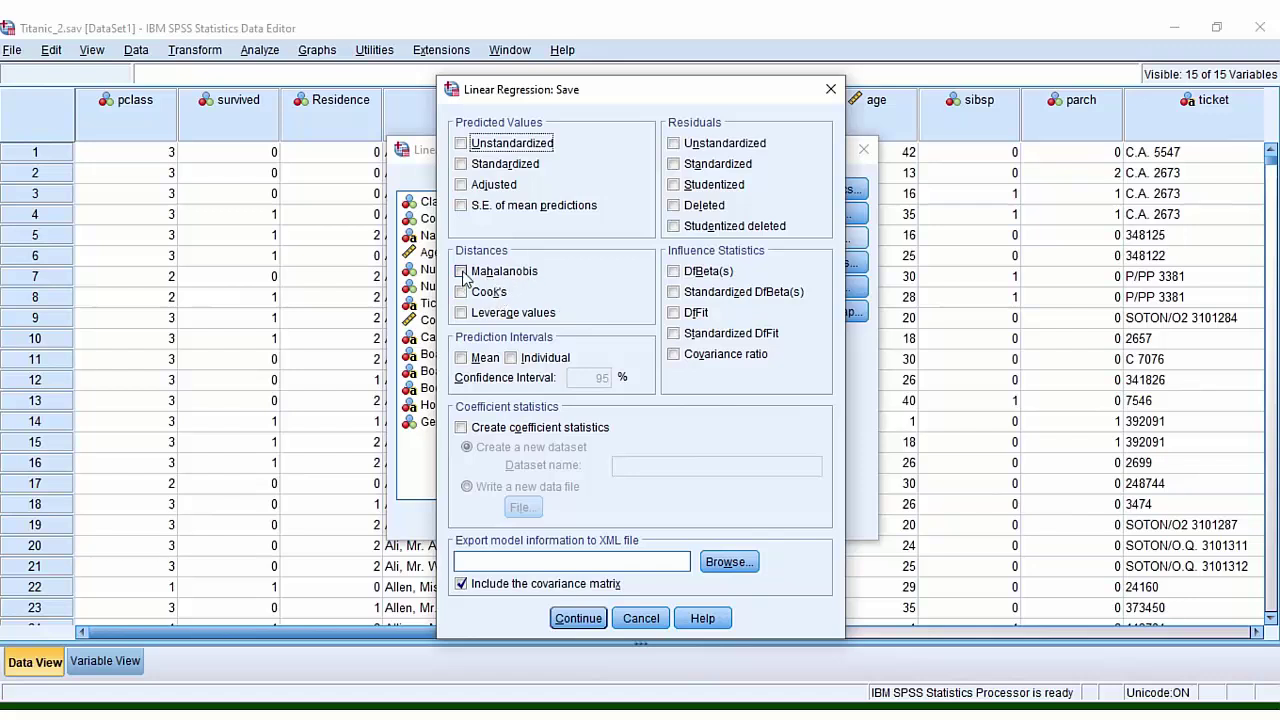
click(461, 272)
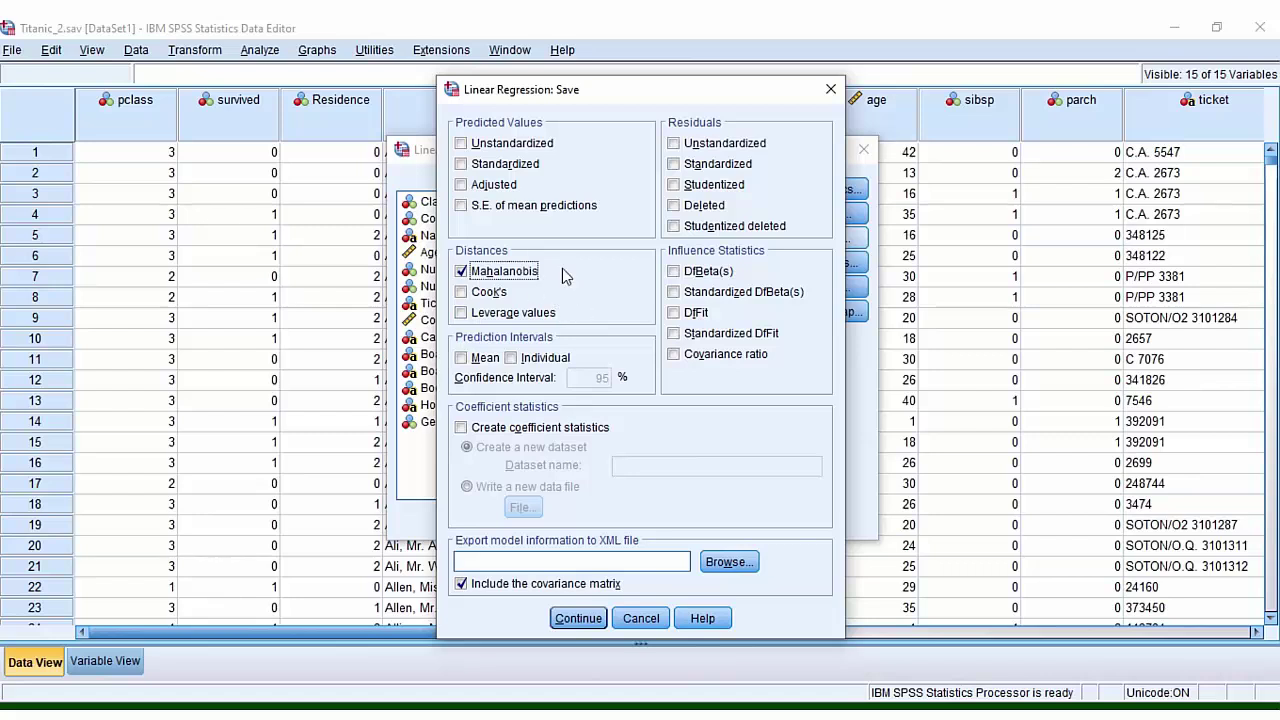
click(579, 618)
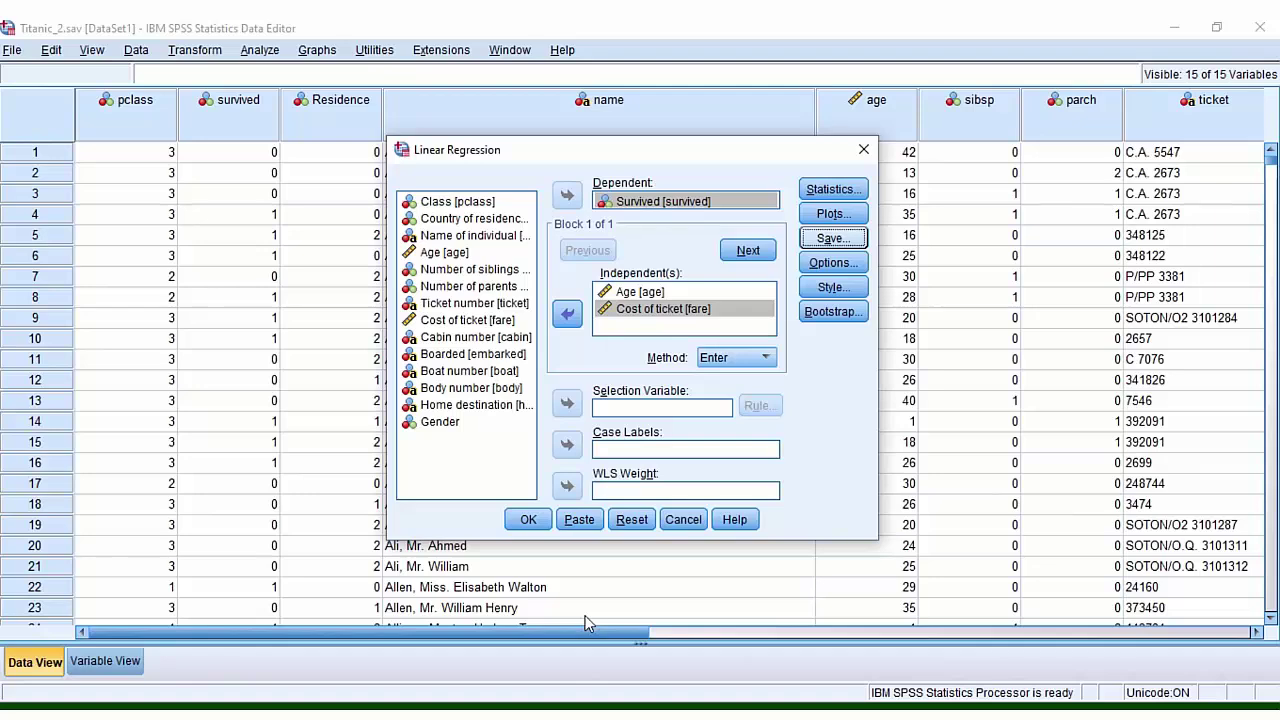
click(531, 522)
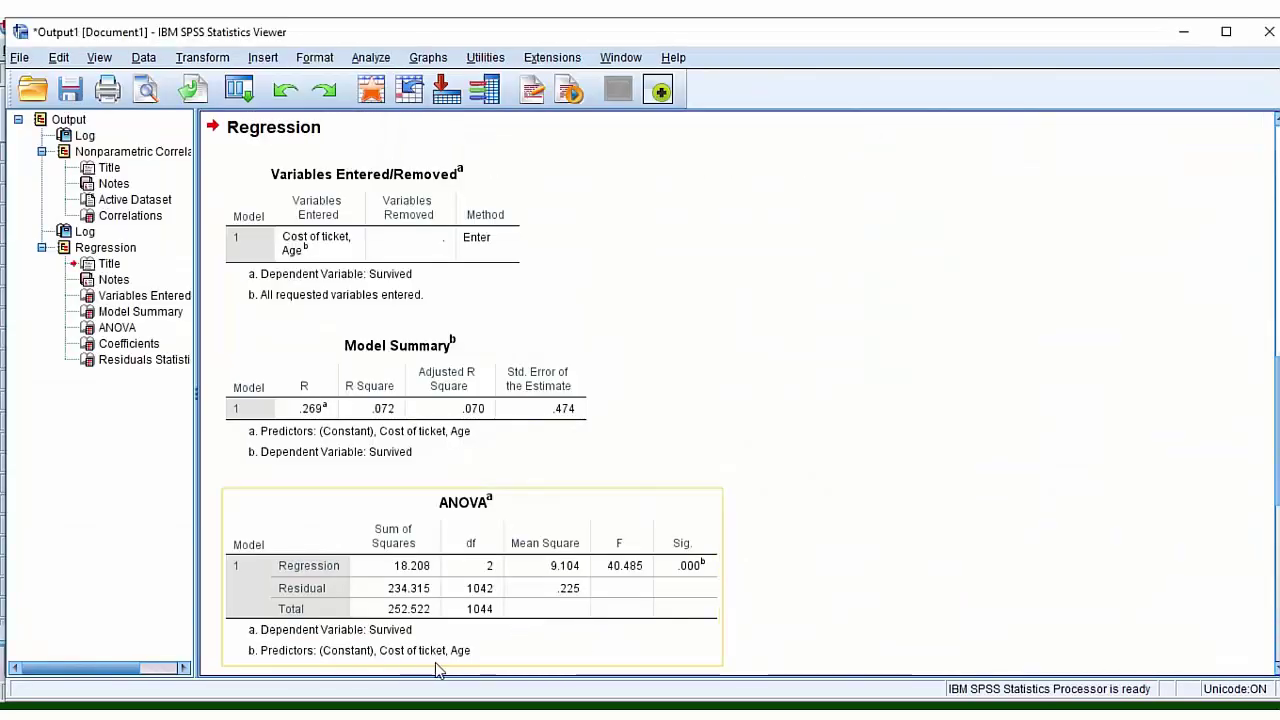
click(1184, 31)
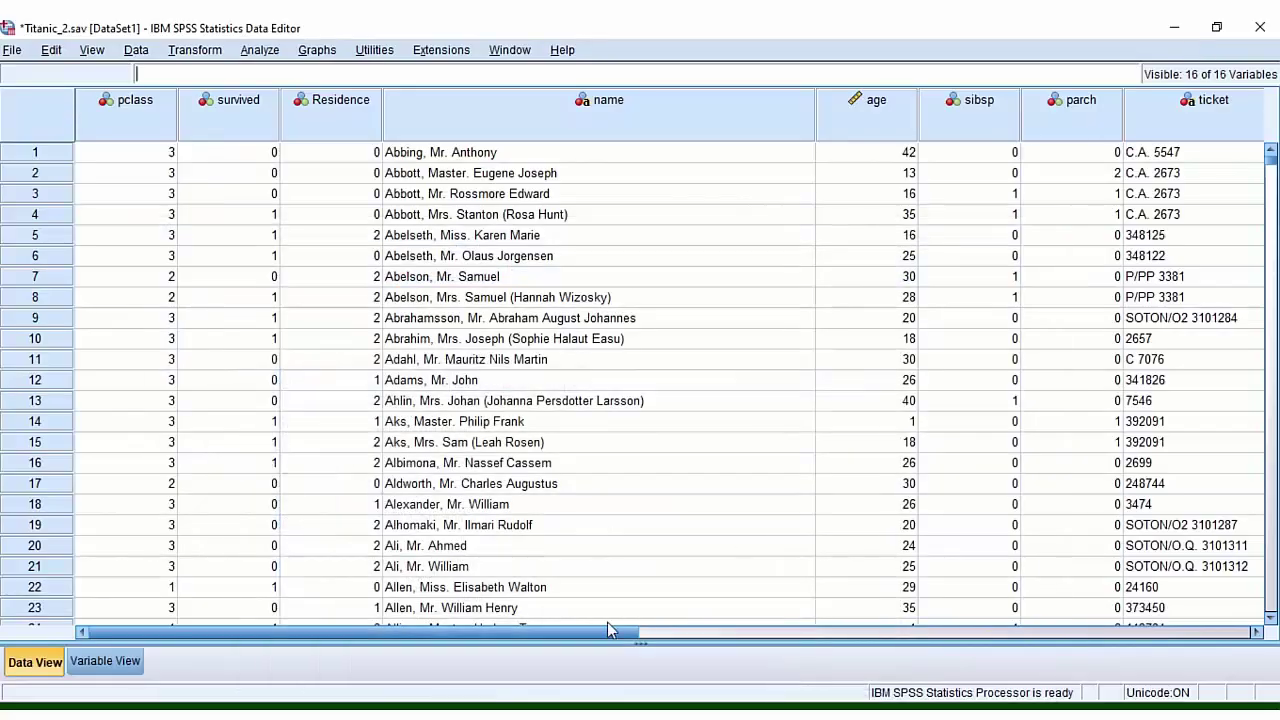
drag(612, 630, 1220, 630)
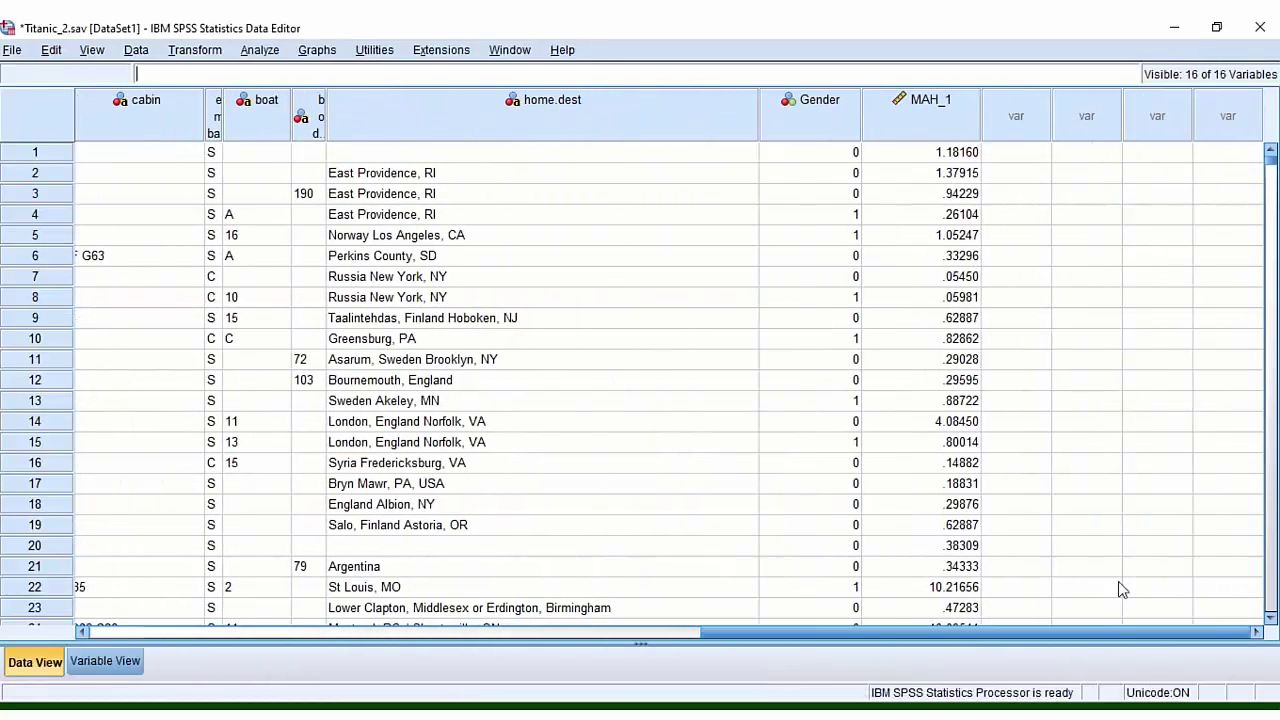
Step: Sort the cases by MAH_1 descending and scroll to verify the order
right_click(955, 133)
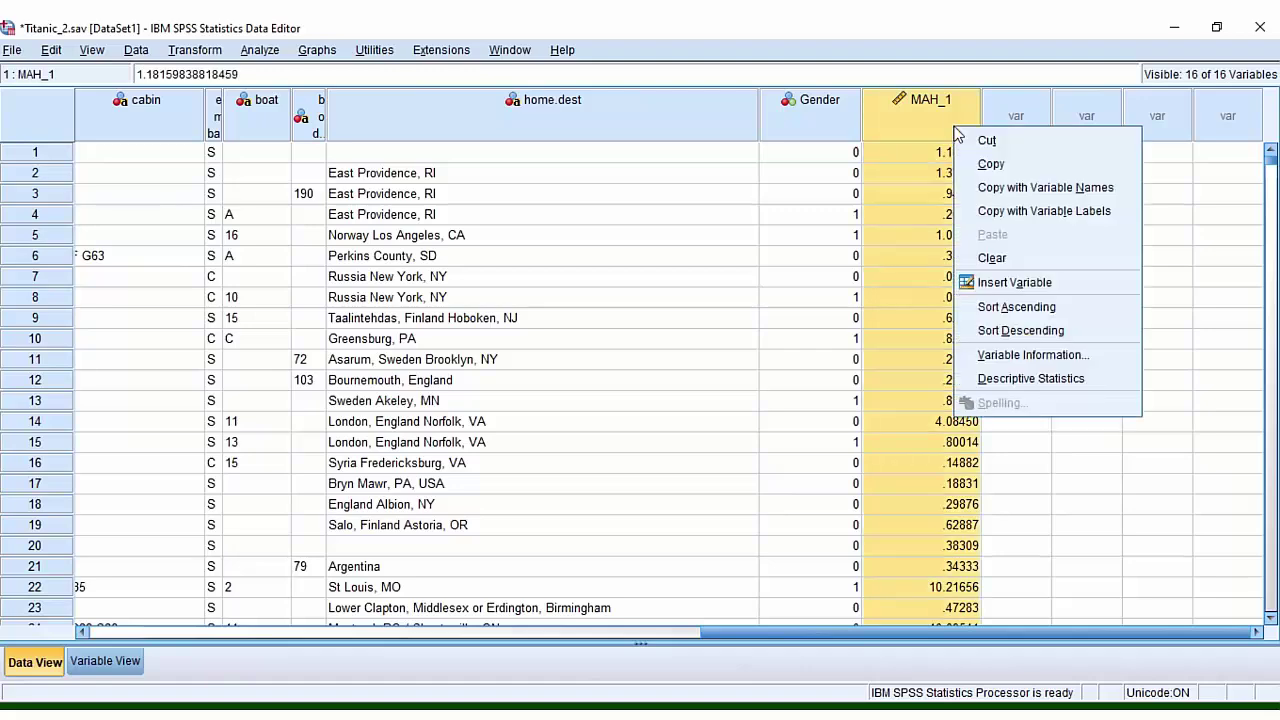
click(1035, 336)
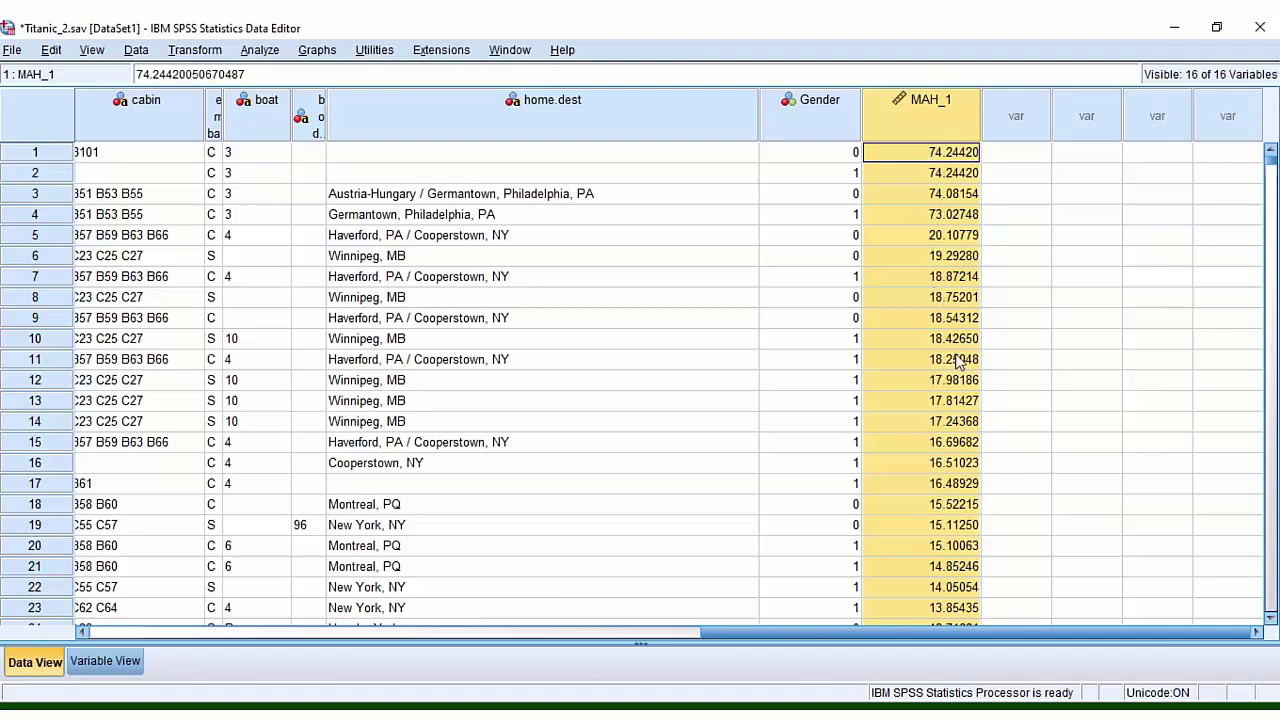
scroll(957, 362, down, 6)
scroll(957, 362, down, 6)
scroll(940, 420, up, 3)
scroll(930, 461, up, 3)
scroll(930, 467, up, 4)
scroll(930, 467, up, 2)
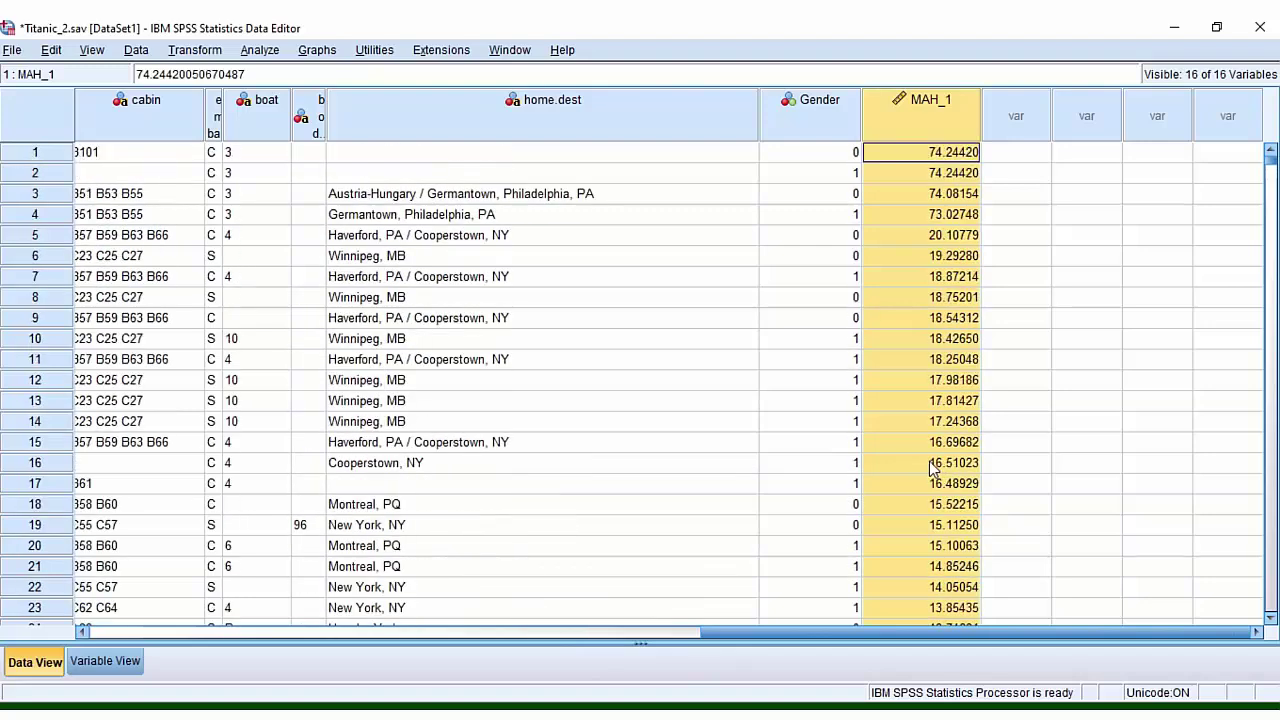
Step: Start a computed variable named Probability with its expression beginning with 1
click(215, 56)
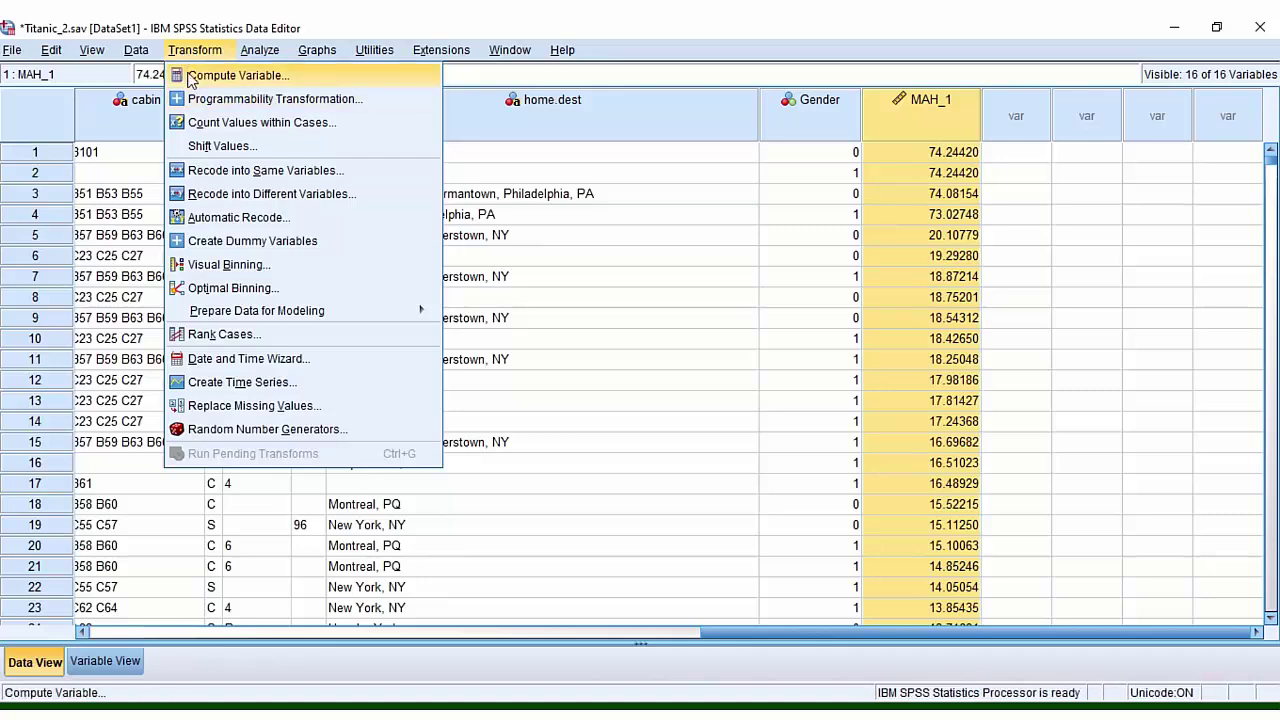
click(190, 74)
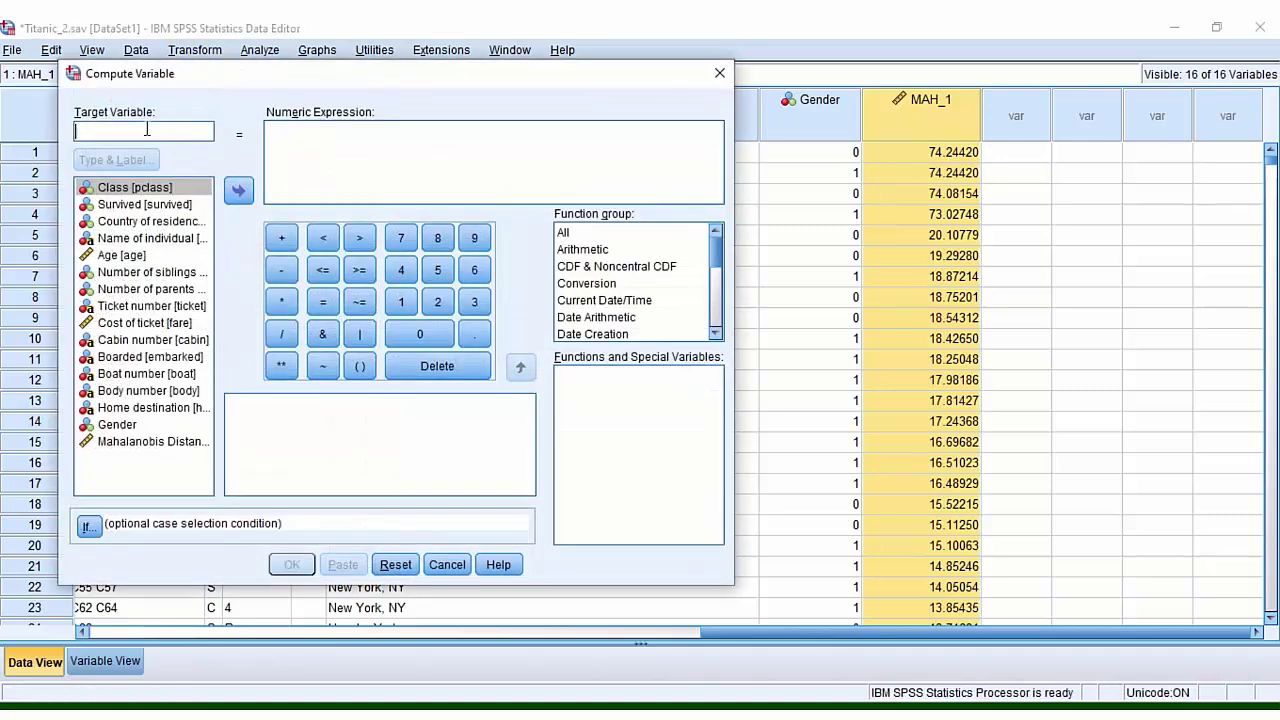
click(93, 125)
text(Probability)
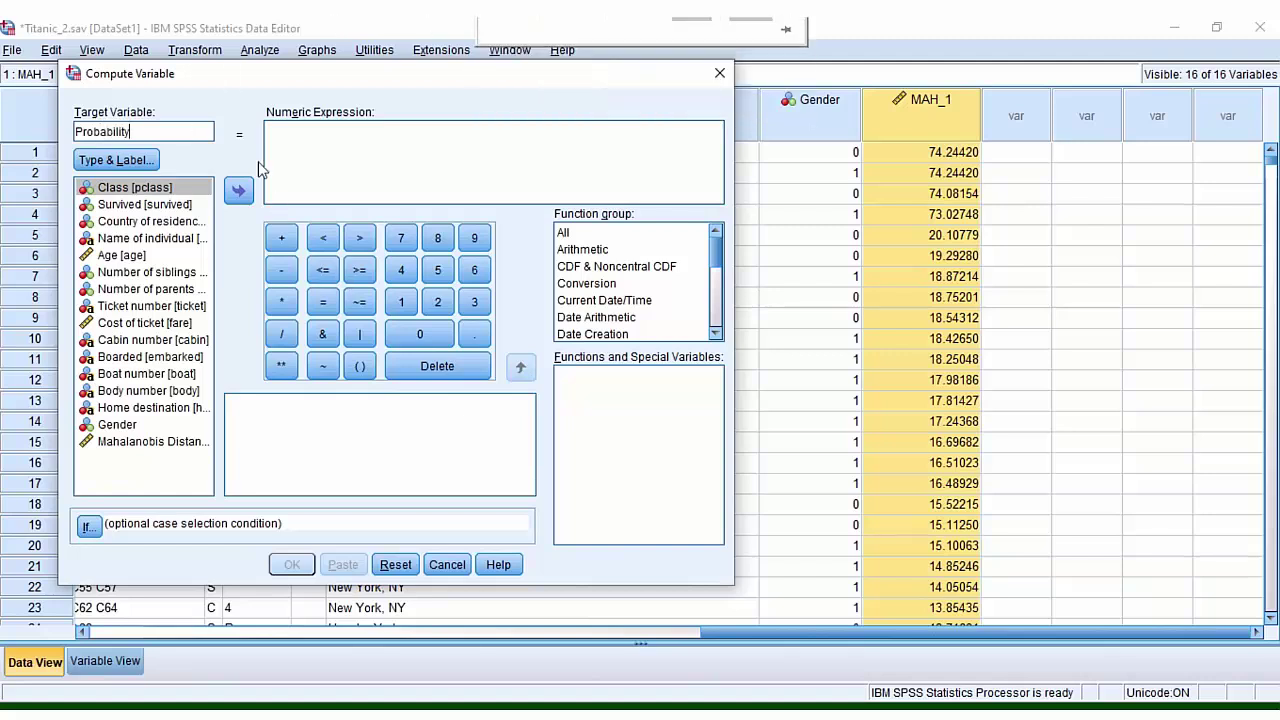
click(294, 132)
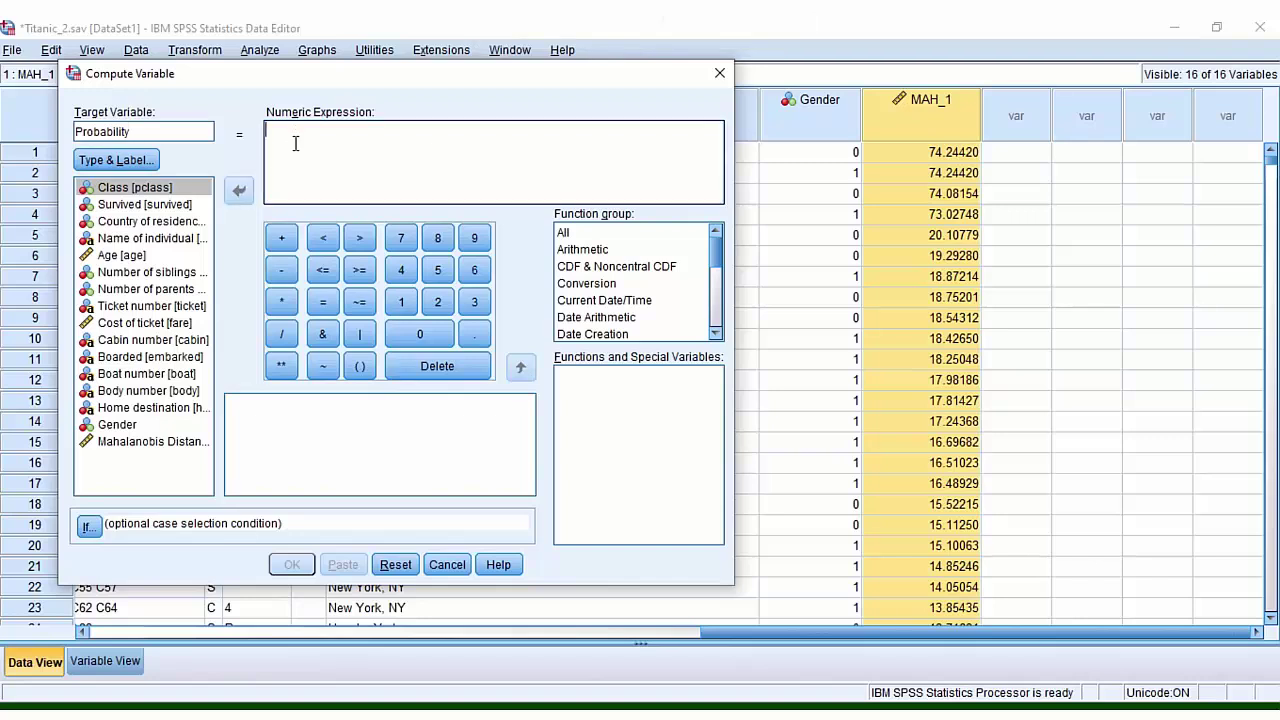
text(1)
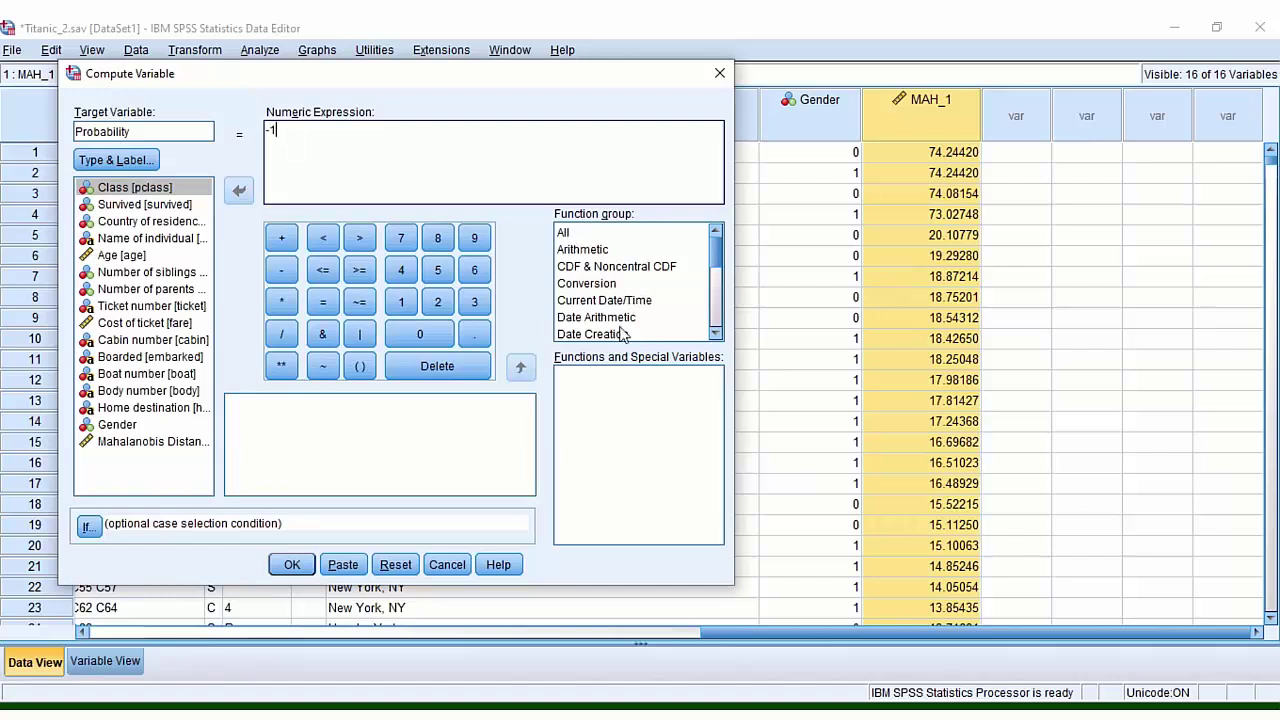
Step: Insert Cdf.Chisq into the expression with MAH_1 as its argument and clear the degrees-of-freedom placeholder
click(578, 234)
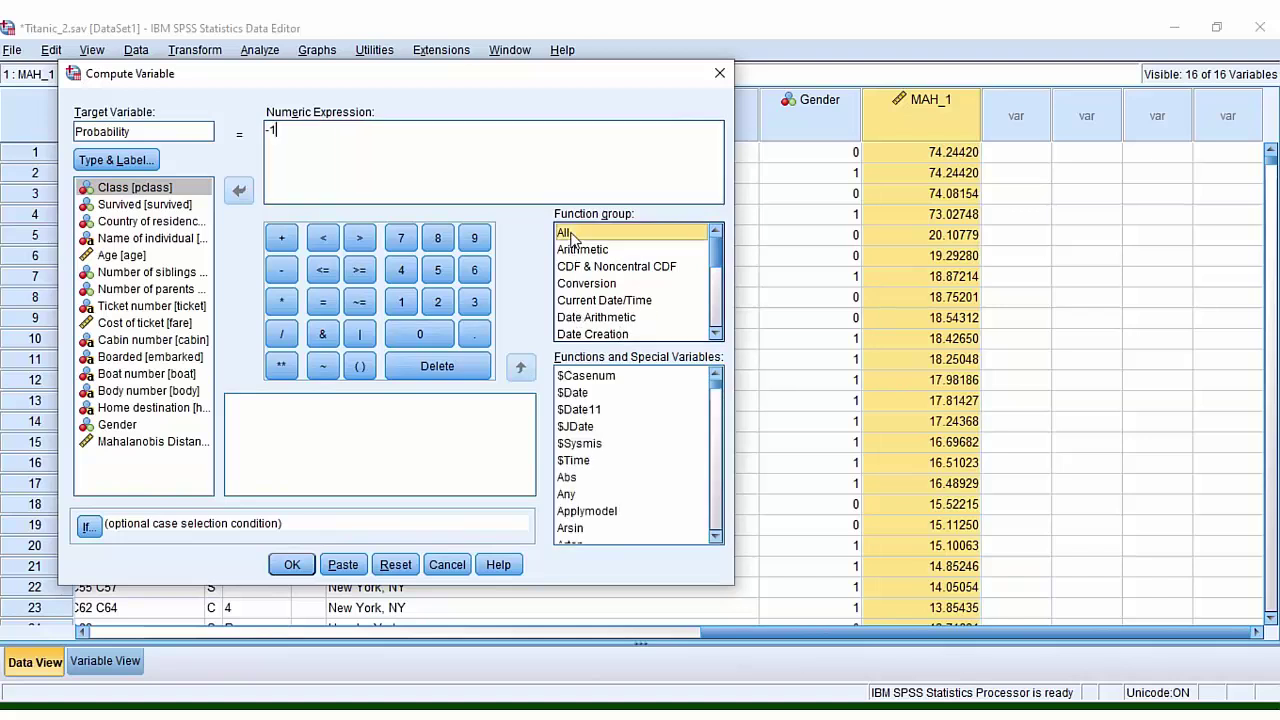
click(595, 300)
scroll(726, 396, down, 1)
scroll(726, 396, down, 1)
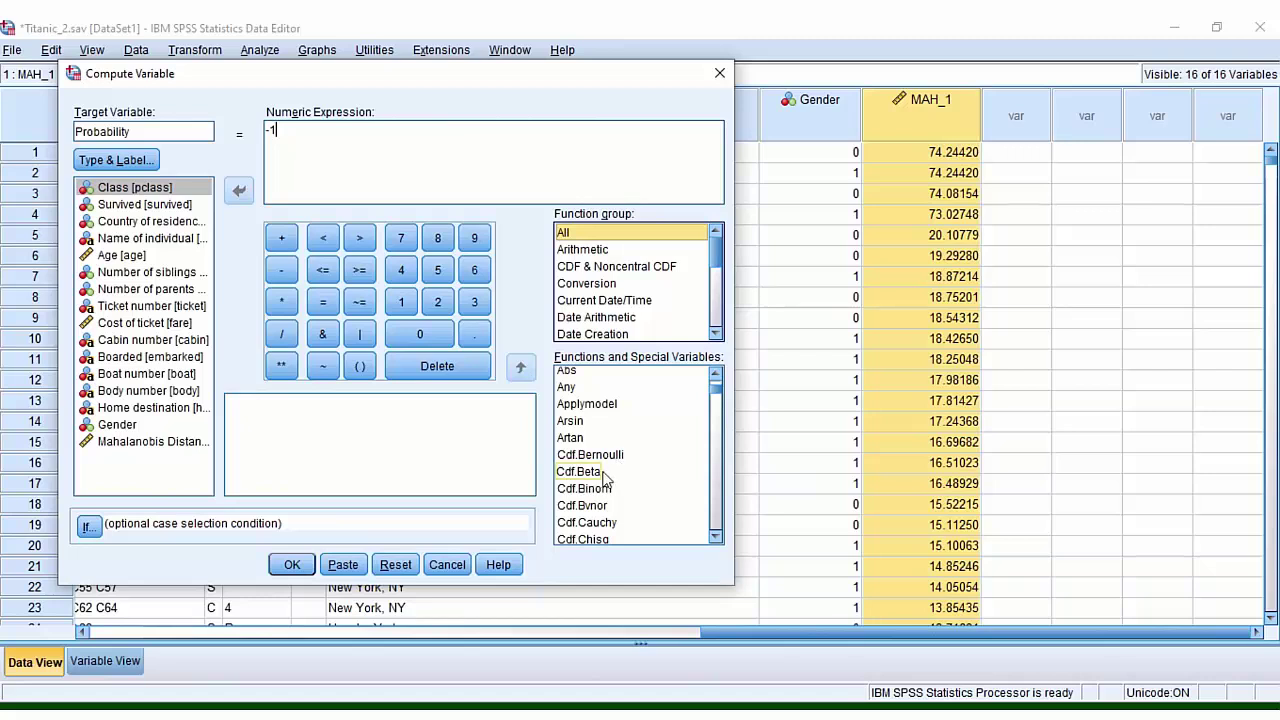
scroll(606, 482, down, 1)
click(598, 496)
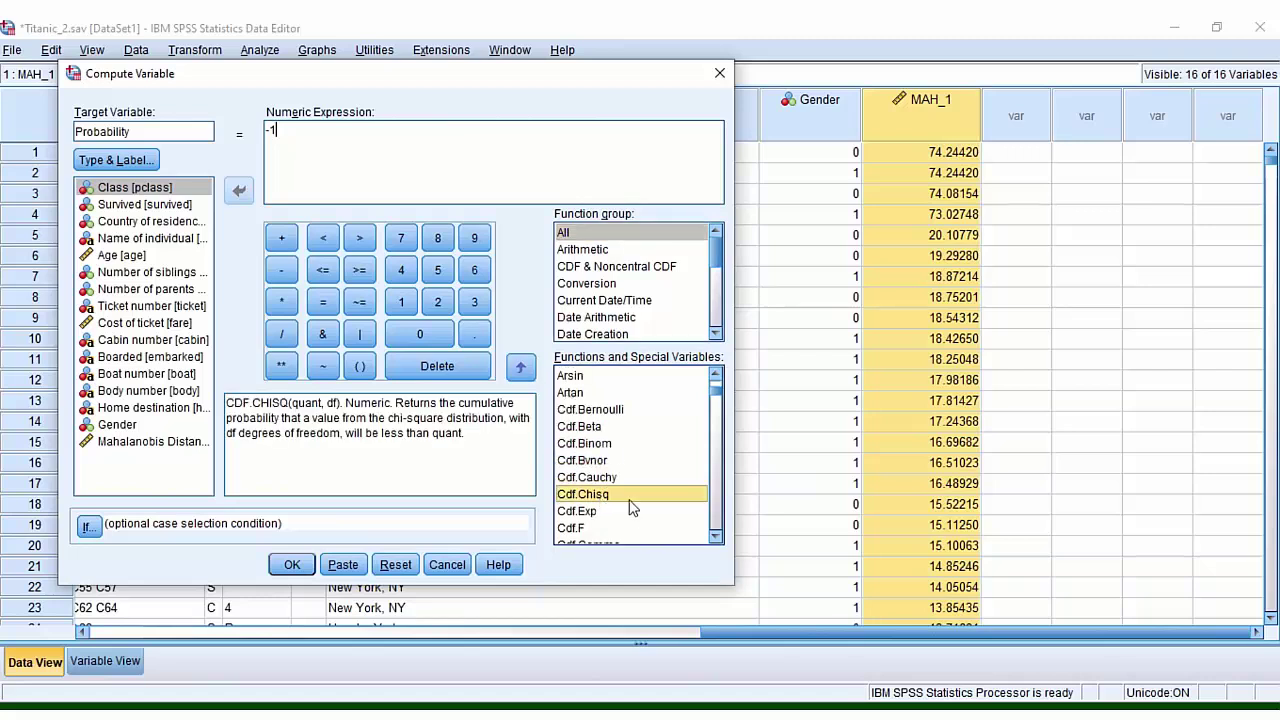
click(521, 369)
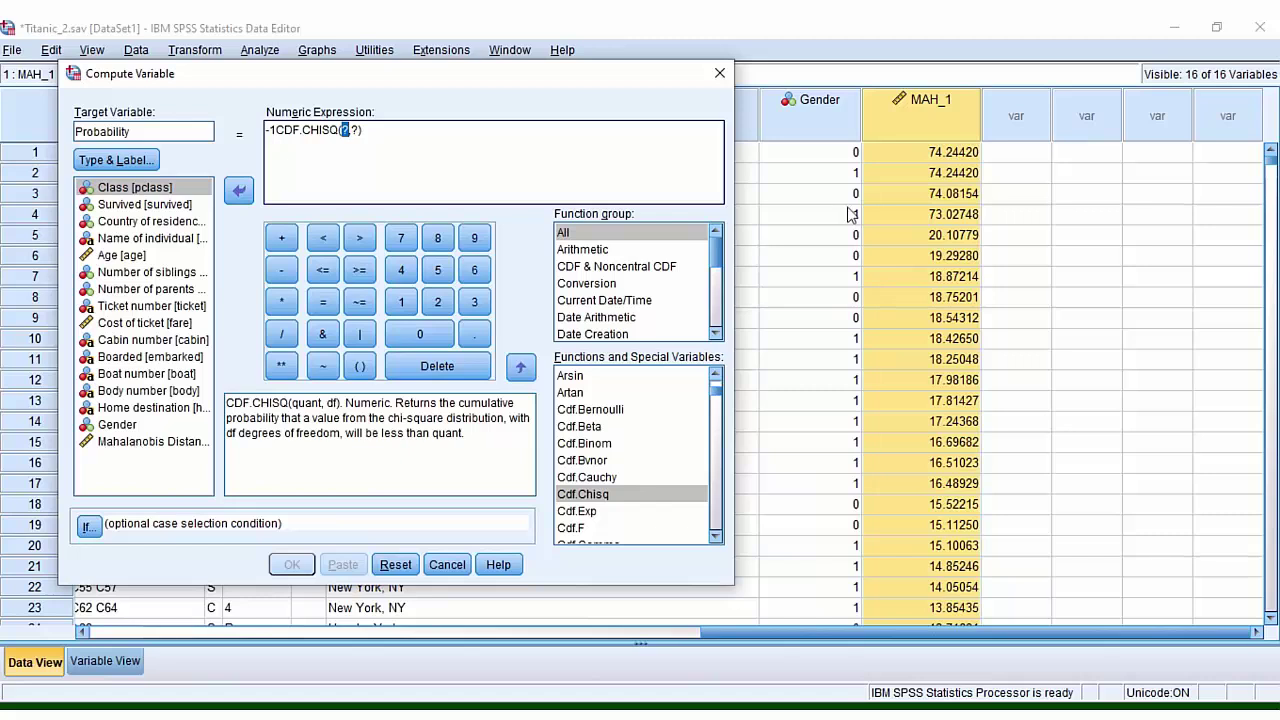
click(150, 443)
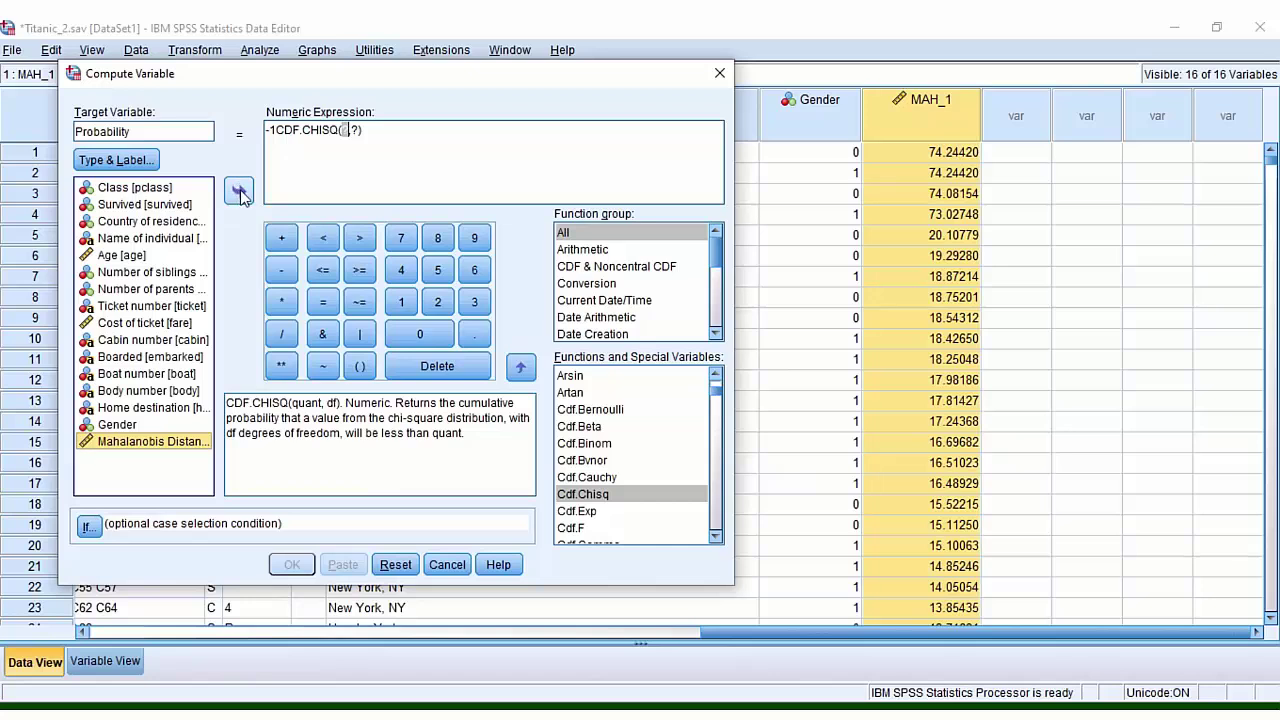
click(238, 192)
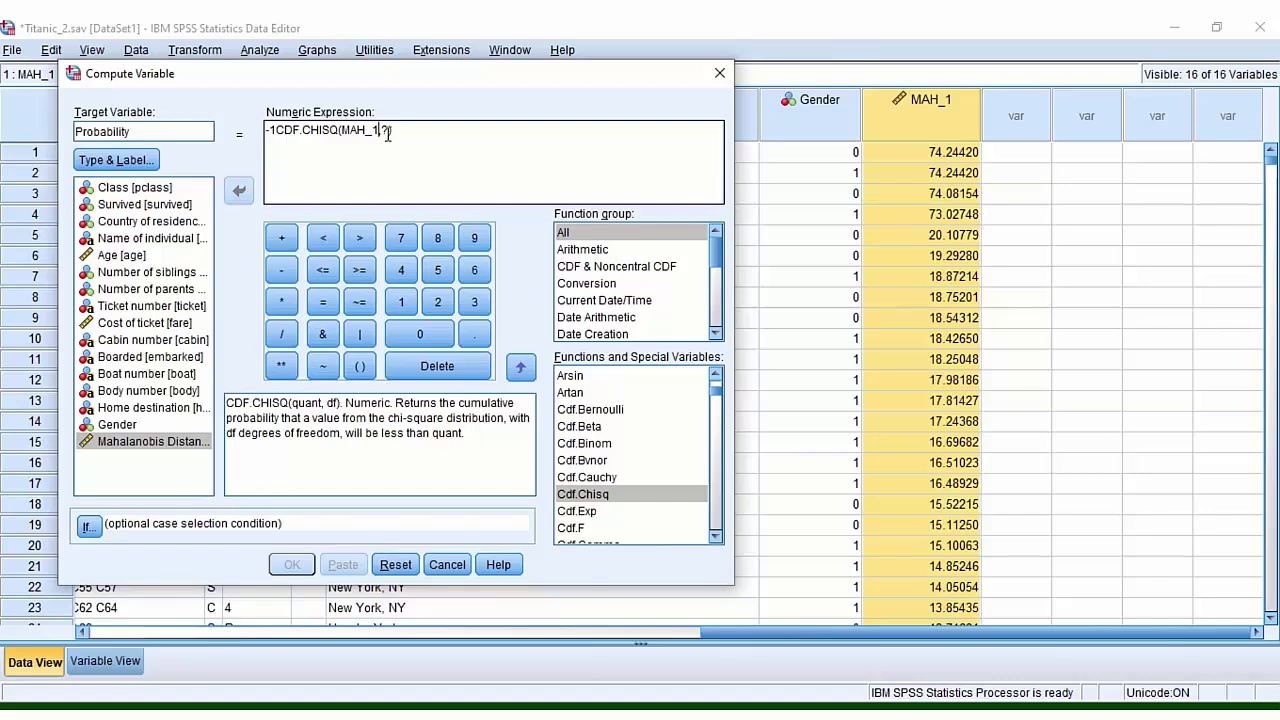
key(BackSpace)
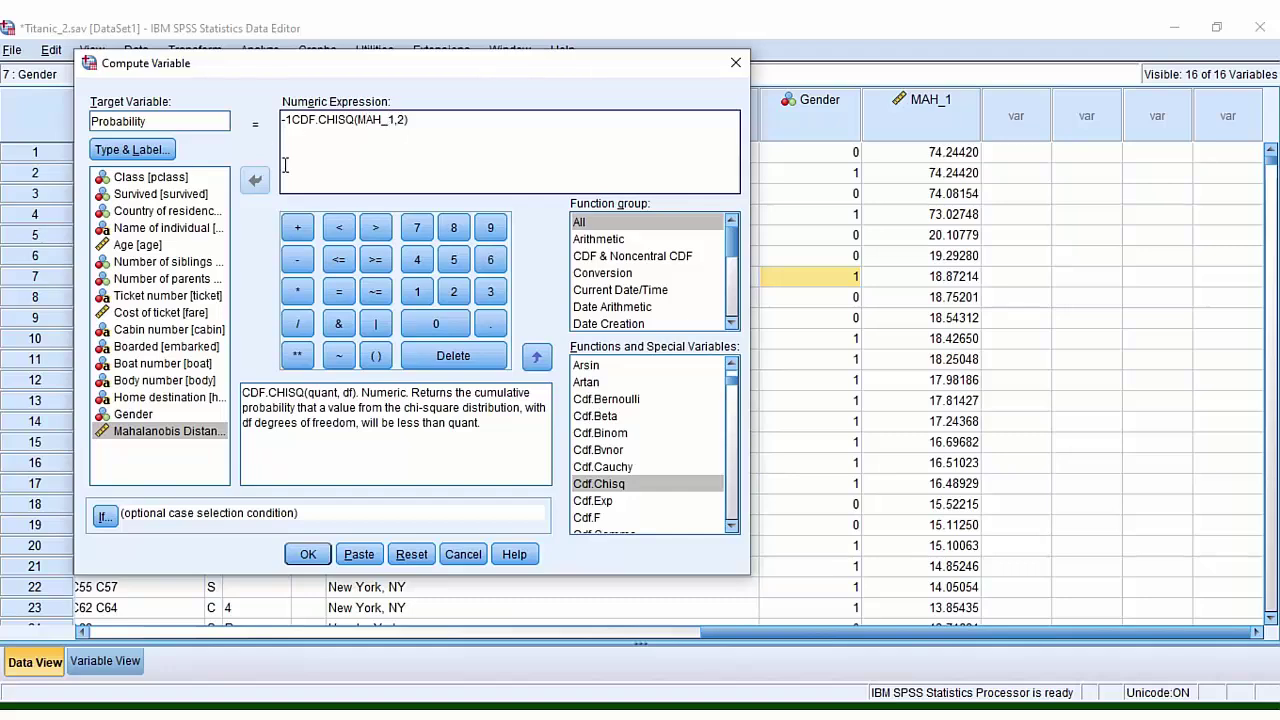
Step: Compute Probability and inspect the full value in case 12's cell
click(307, 555)
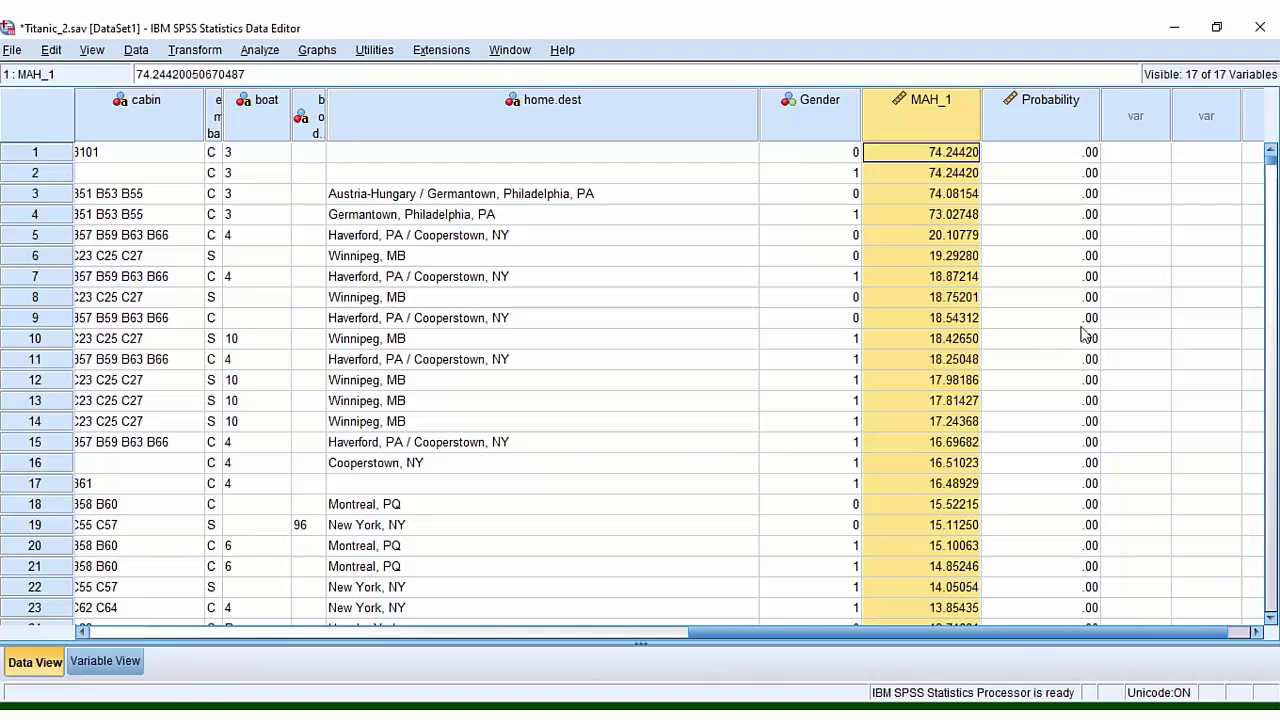
click(1085, 384)
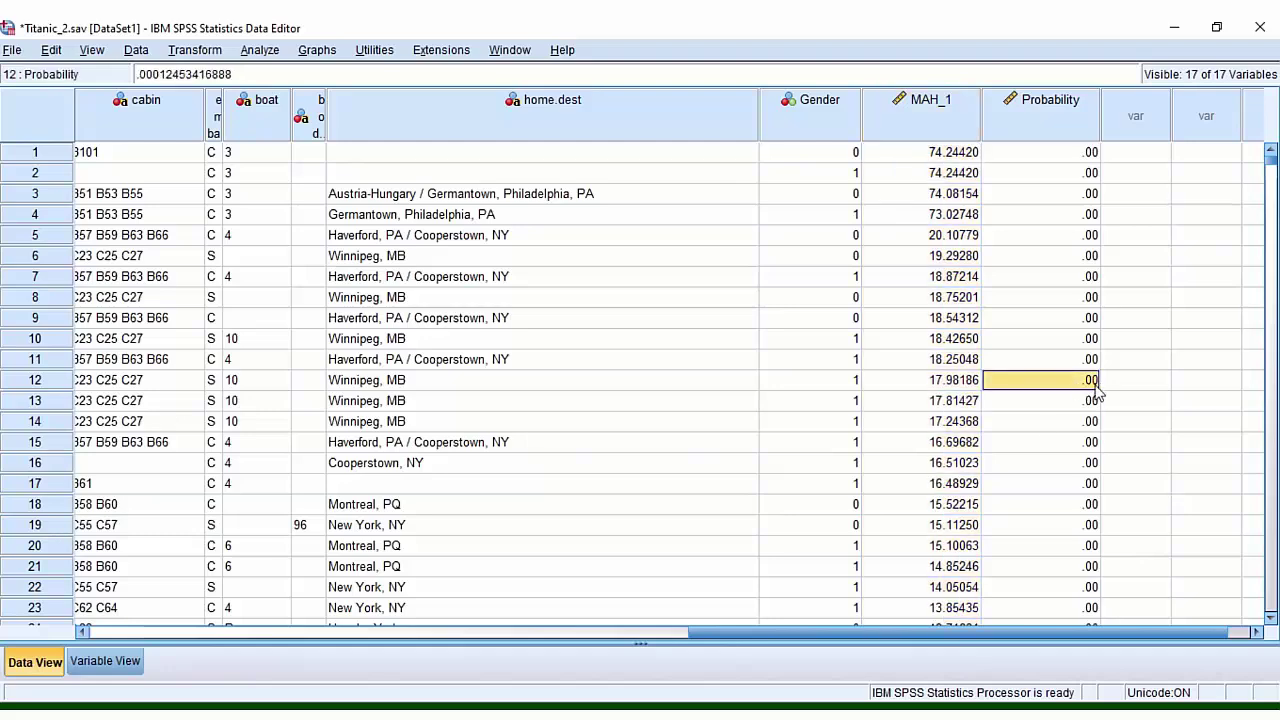
Step: Set Probability to 5 decimal places in Variable View, then return to Data View
click(105, 661)
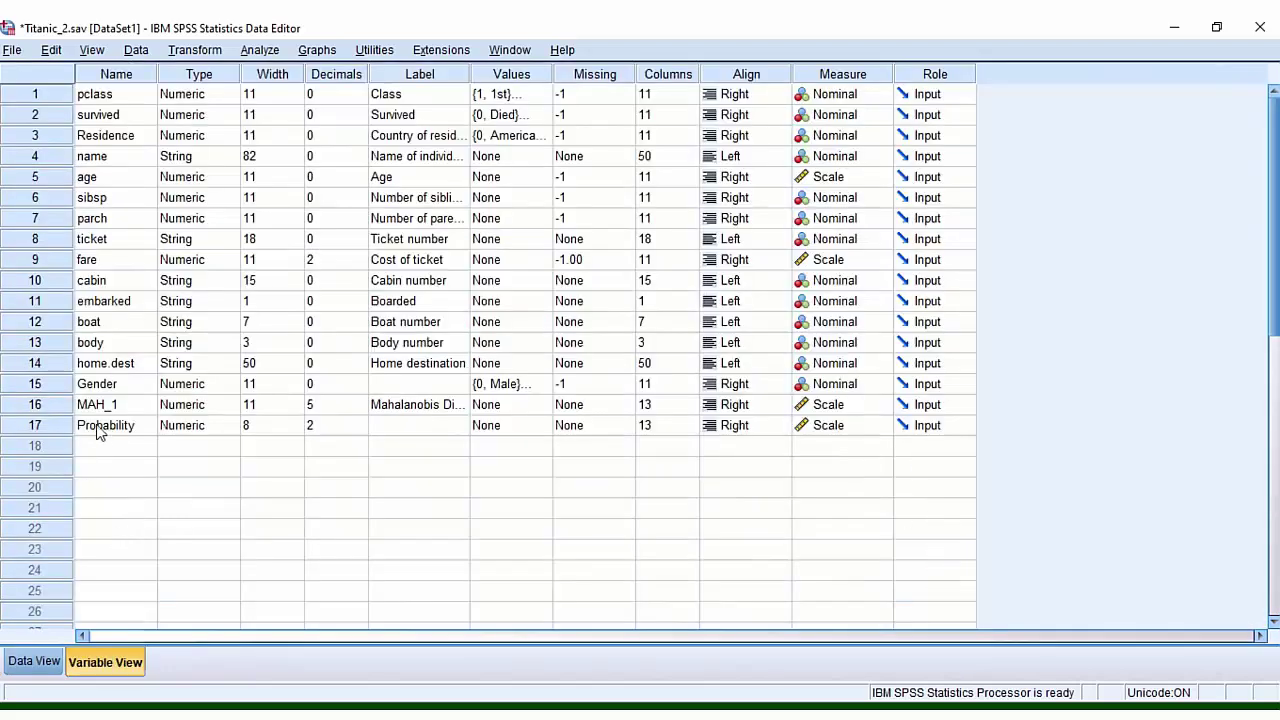
click(313, 426)
click(362, 421)
click(362, 421)
click(268, 510)
click(34, 662)
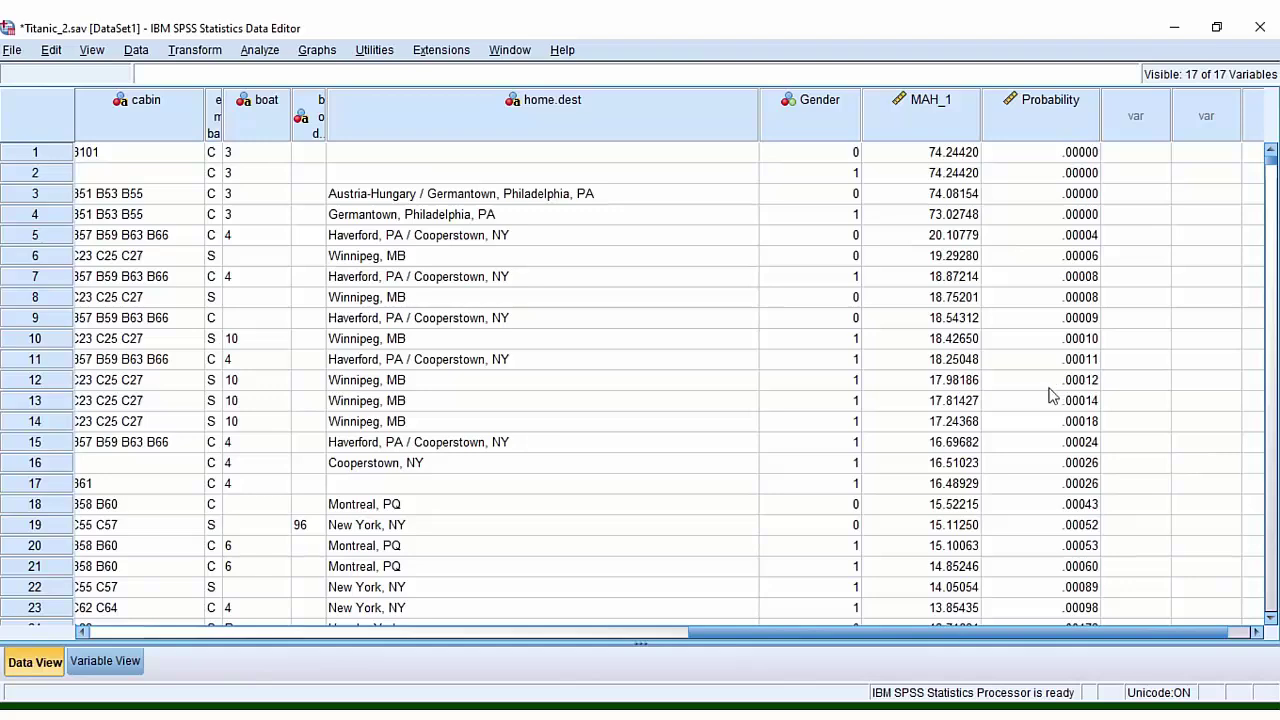
scroll(1097, 515, down, 2)
scroll(1097, 512, down, 1)
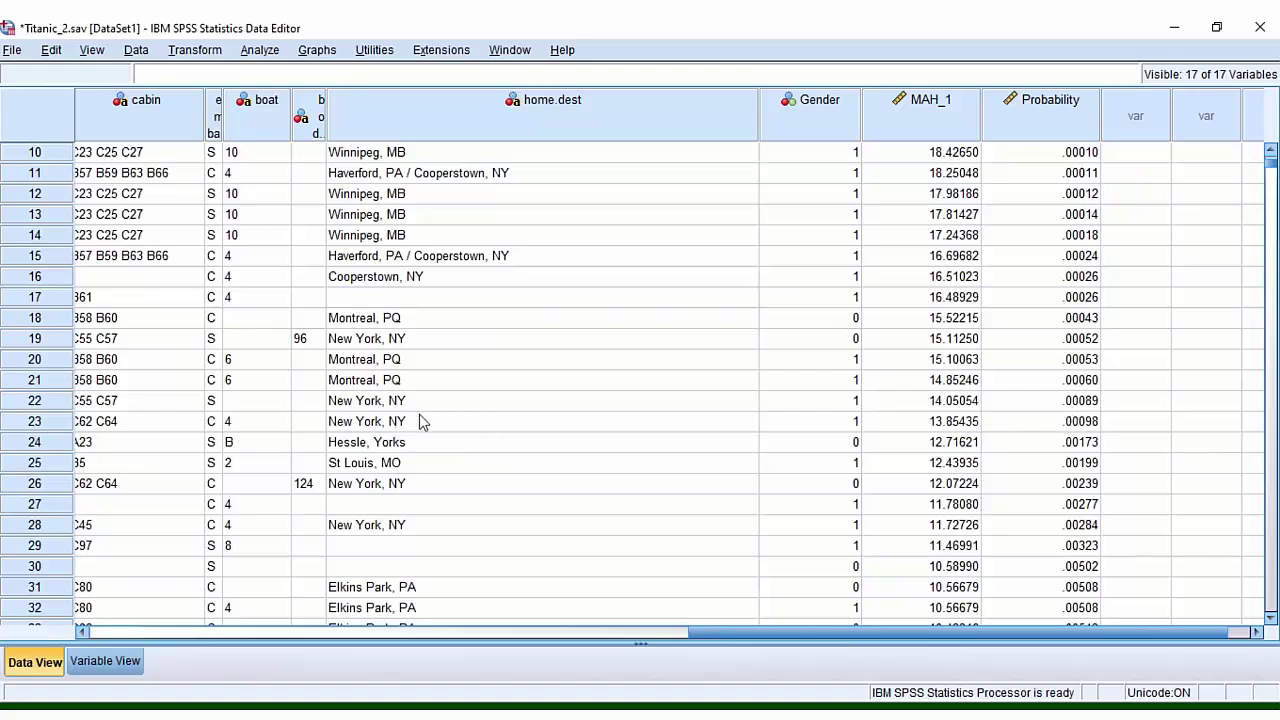
scroll(1082, 425, up, 3)
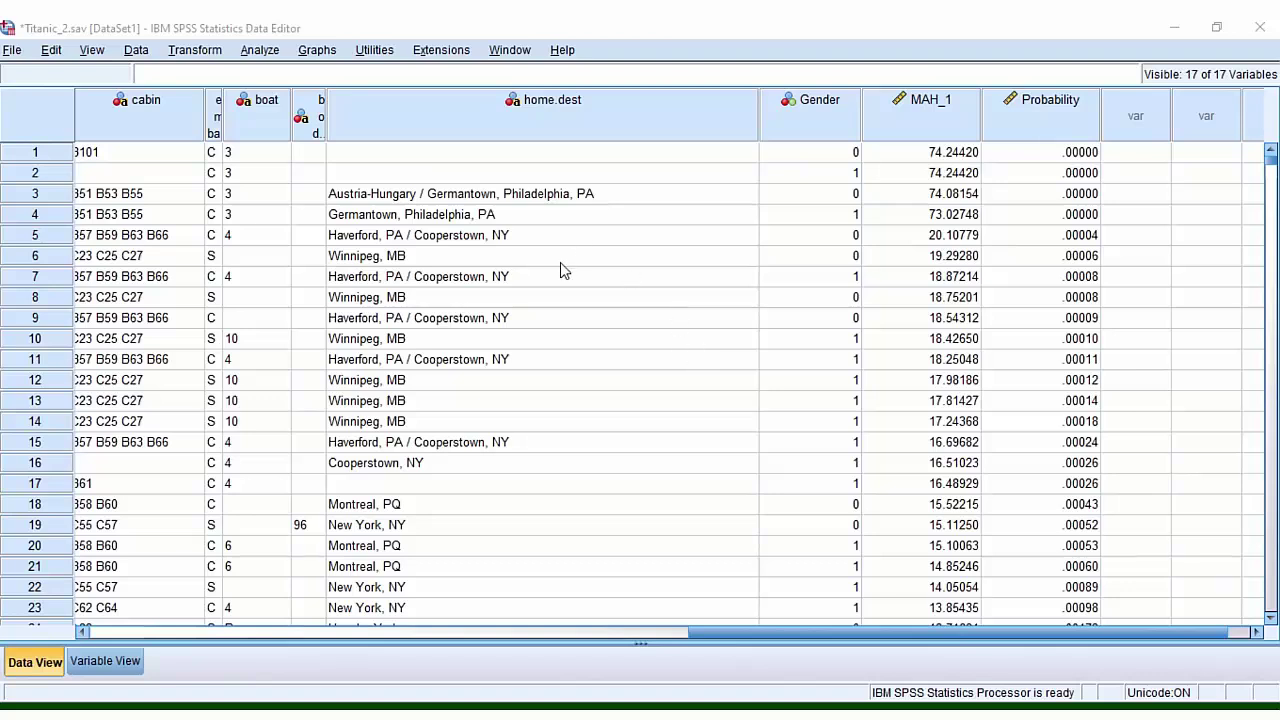
Step: Reopen Compute Variable, clear the old expression and rename the target from Probability to LN_age
click(194, 50)
click(213, 74)
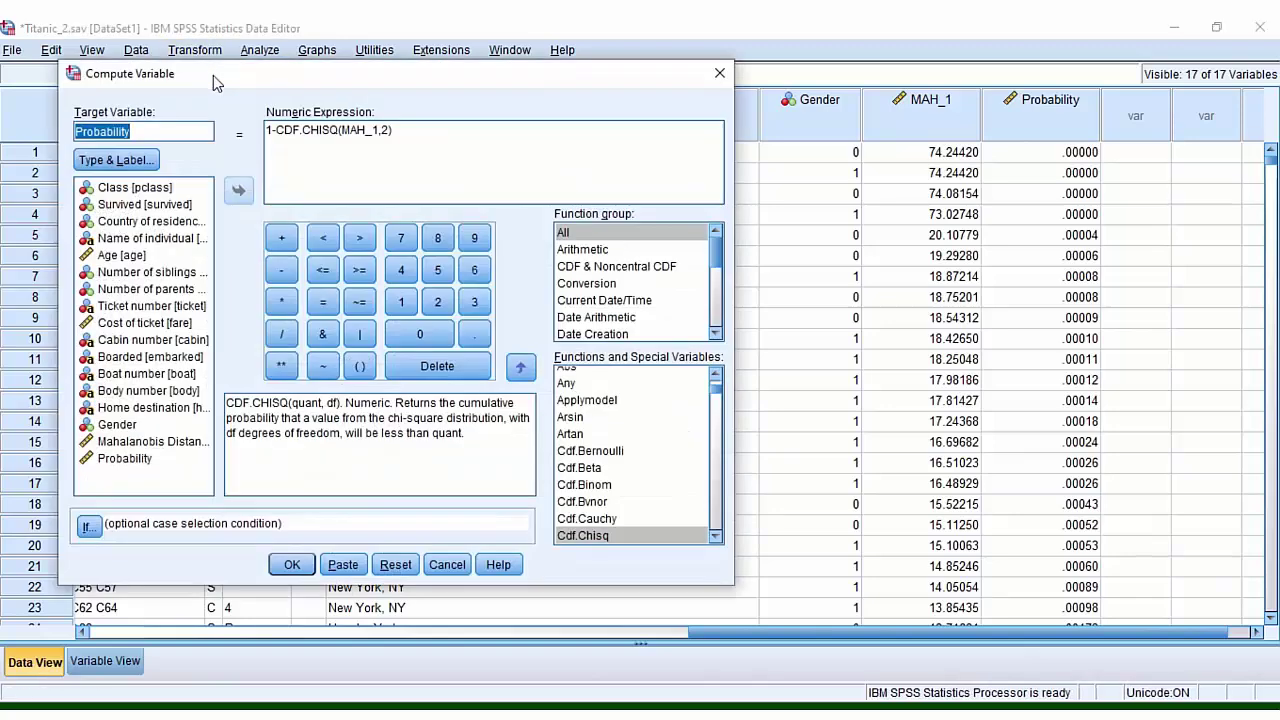
drag(414, 130, 247, 128)
key(Delete)
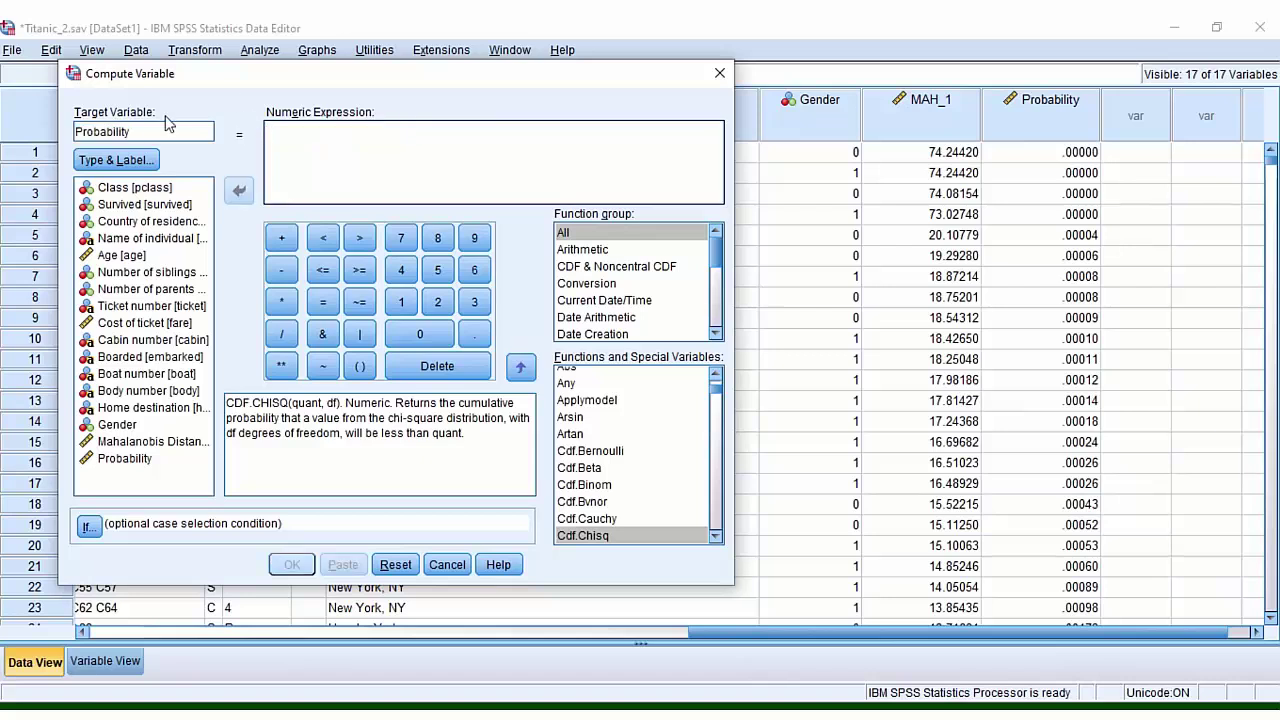
click(150, 131)
key(BackSpace)
key(BackSpace)
key(BackSpace)
key(BackSpace)
key(BackSpace)
key(BackSpace)
key(BackSpace)
key(BackSpace)
key(BackSpace)
key(BackSpace)
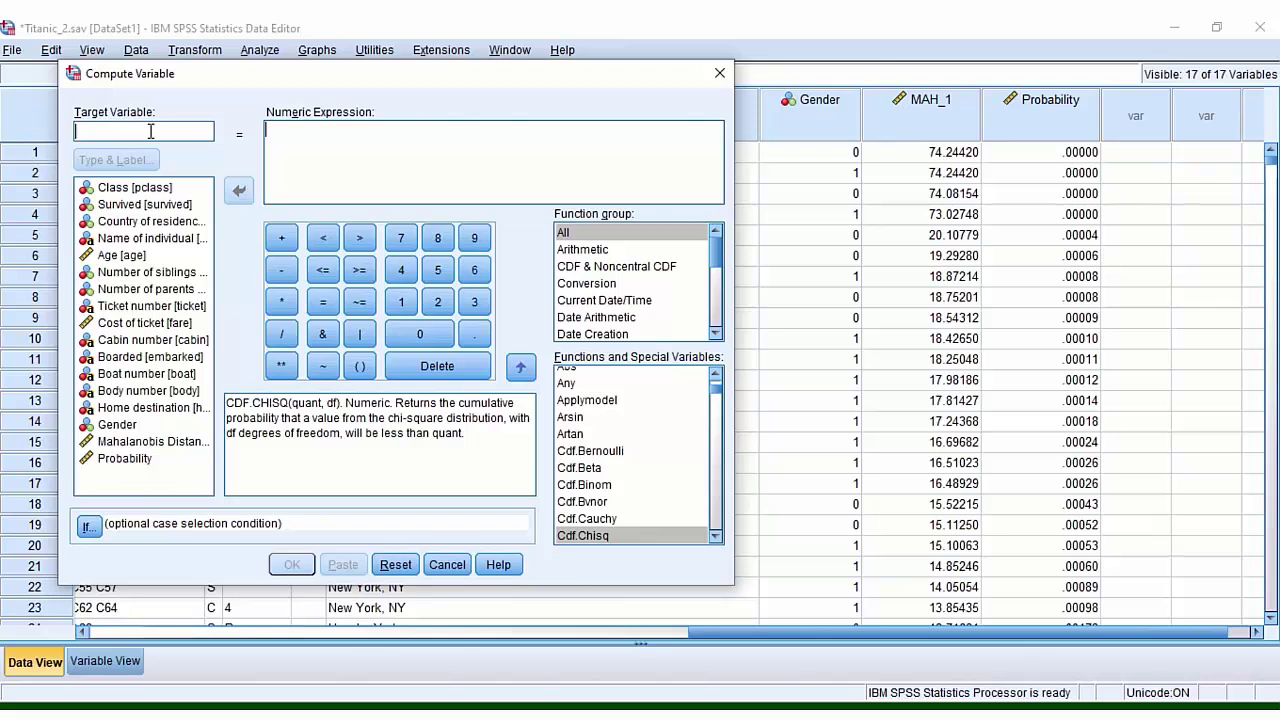
text(LN_age)
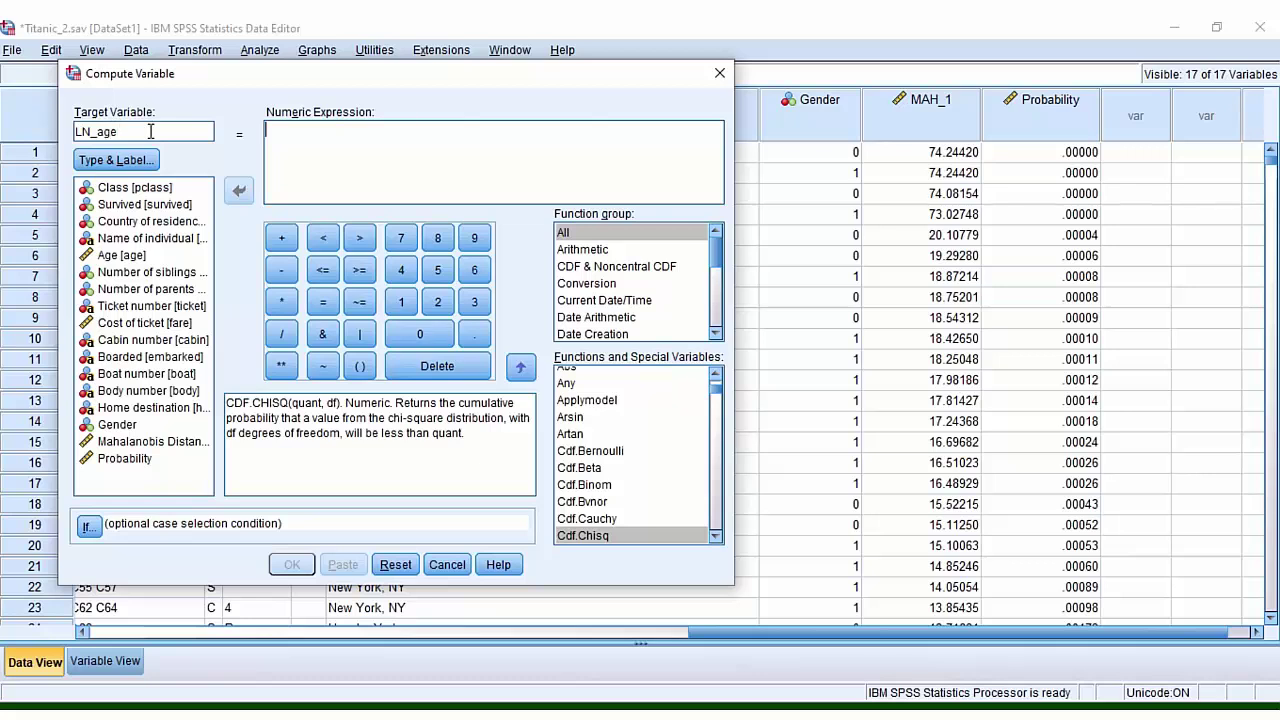
Step: Set the expression to LN(age) and compute the LN_age variable
click(323, 133)
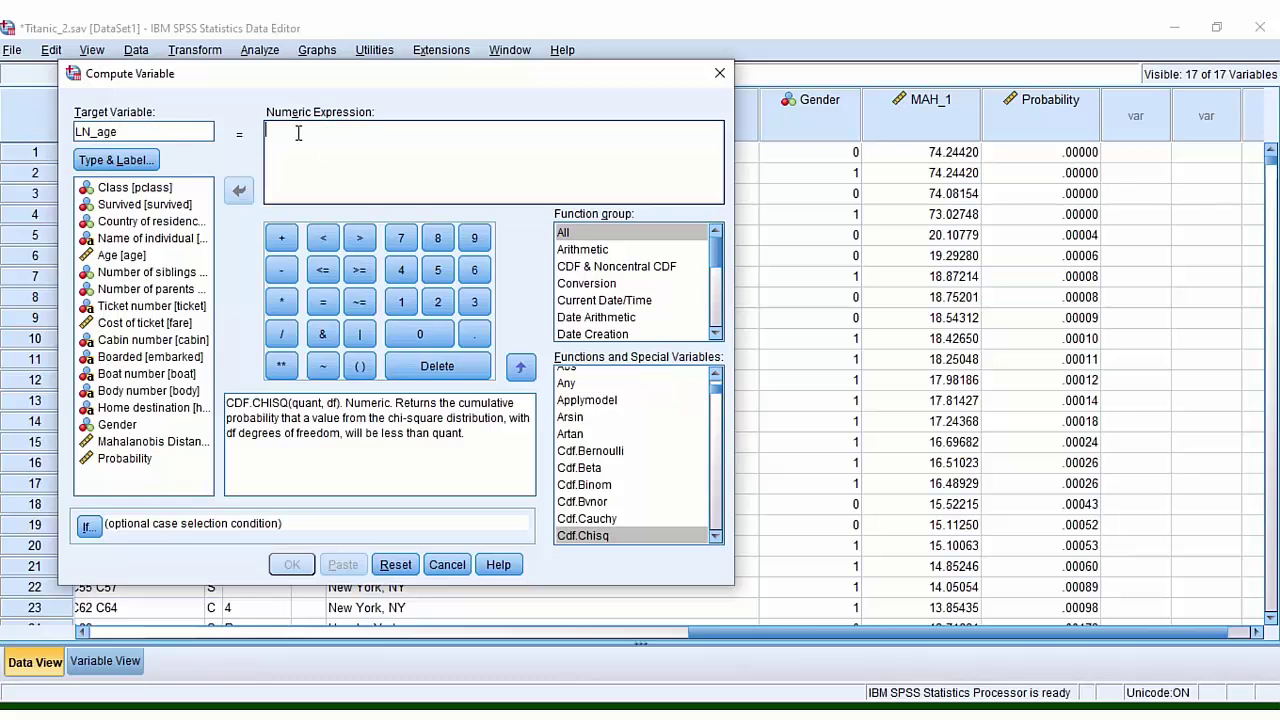
click(566, 233)
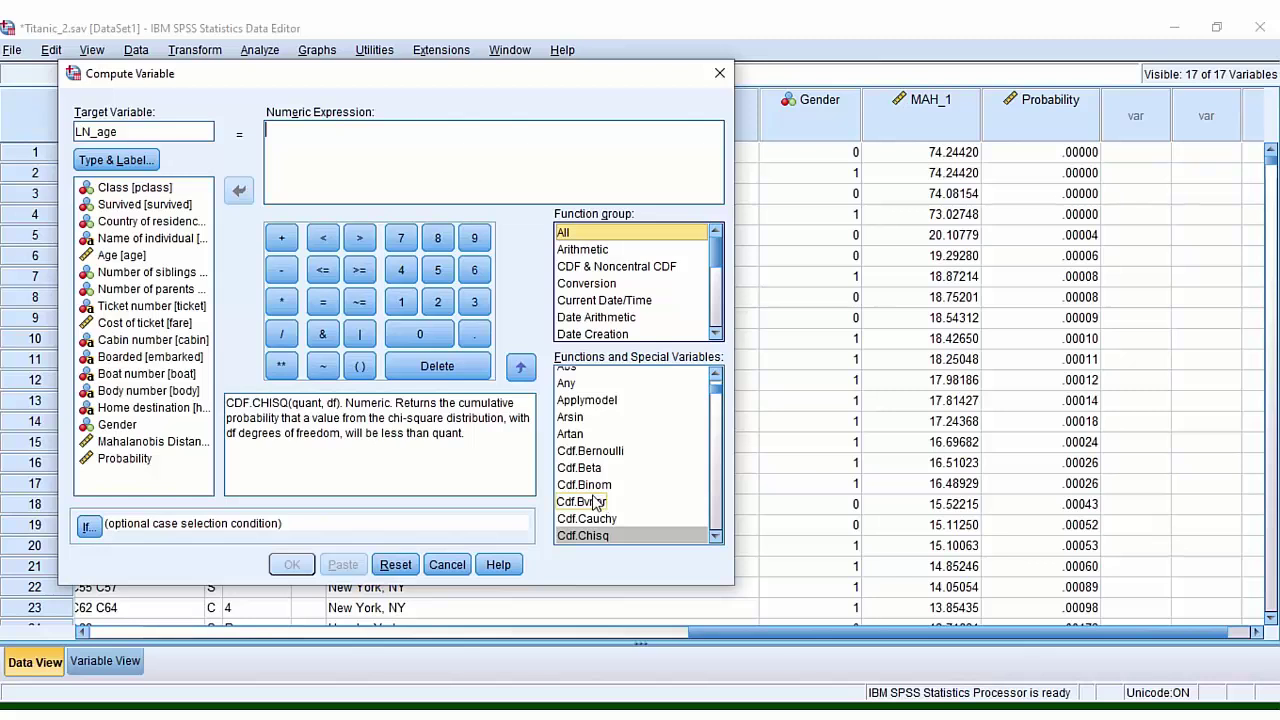
scroll(603, 500, down, 1)
drag(717, 393, 718, 443)
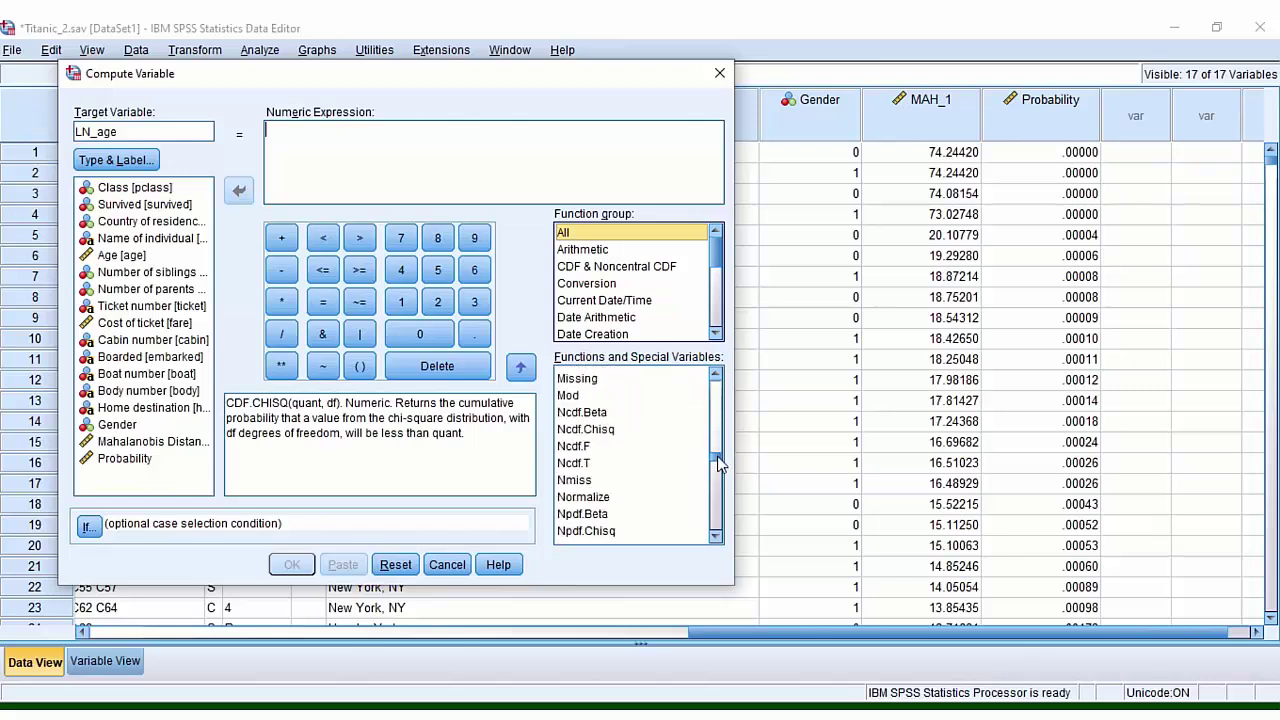
drag(718, 443, 716, 450)
click(565, 381)
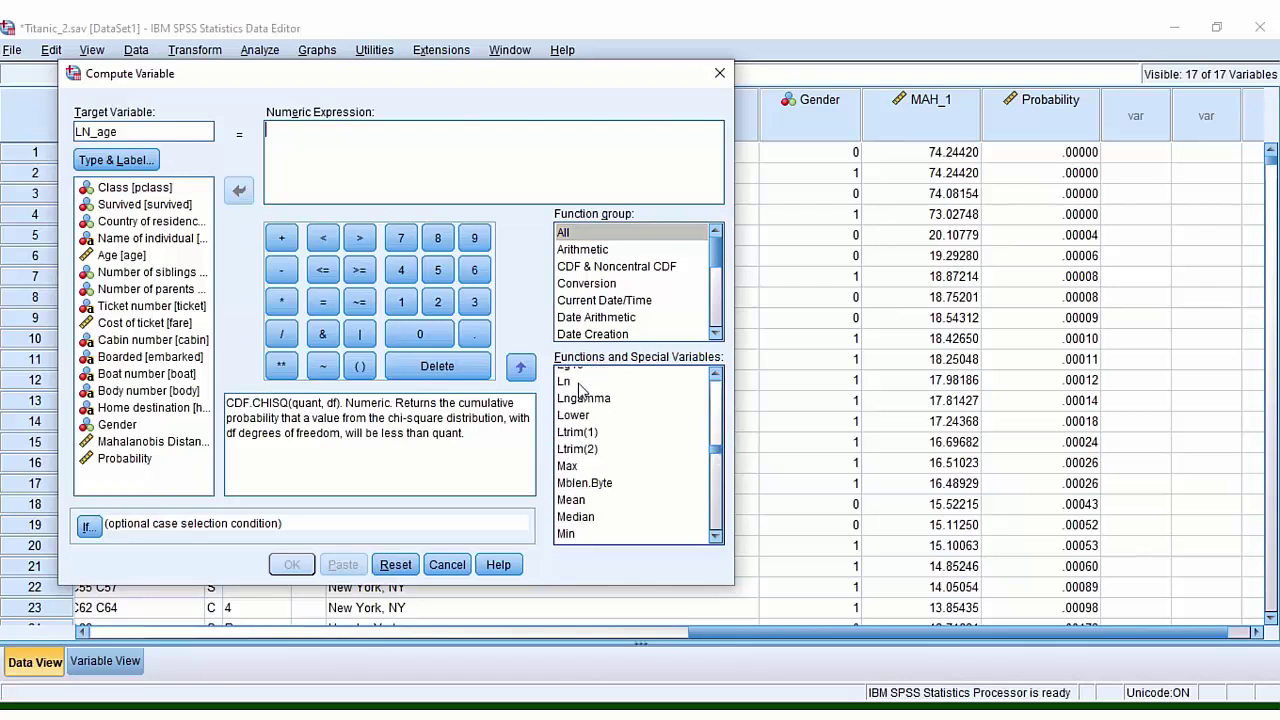
click(520, 367)
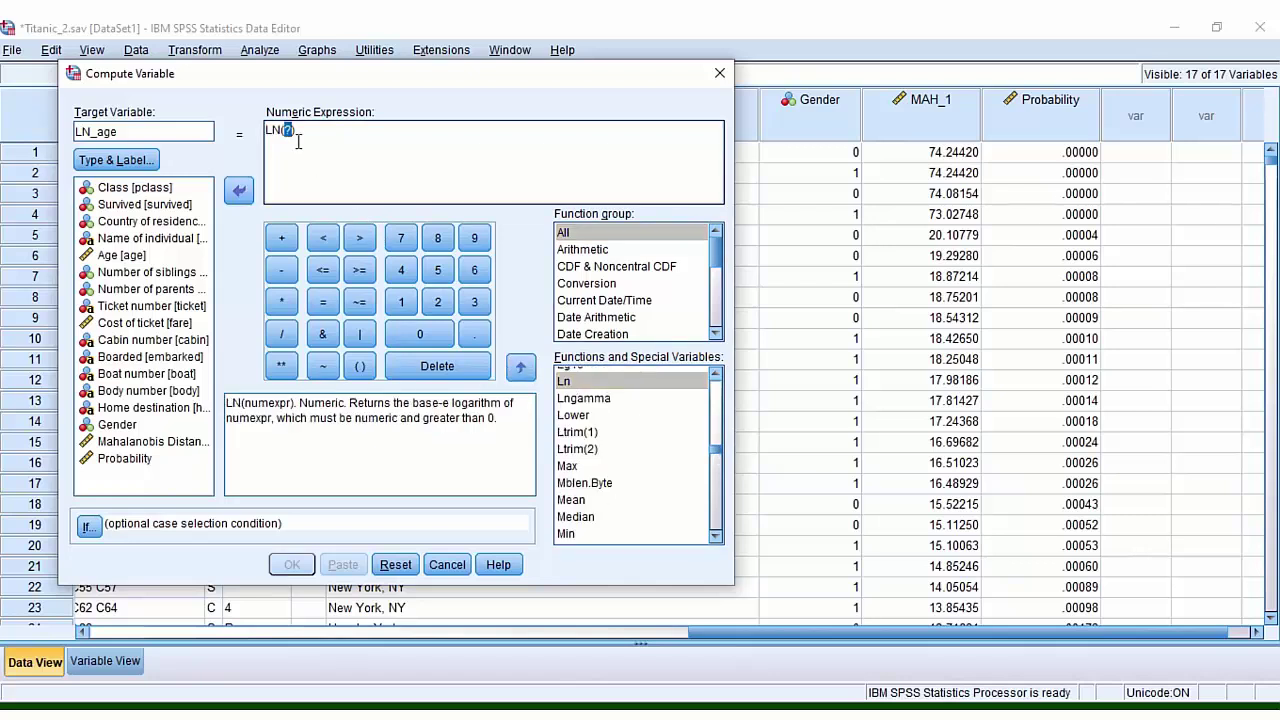
click(121, 257)
click(240, 193)
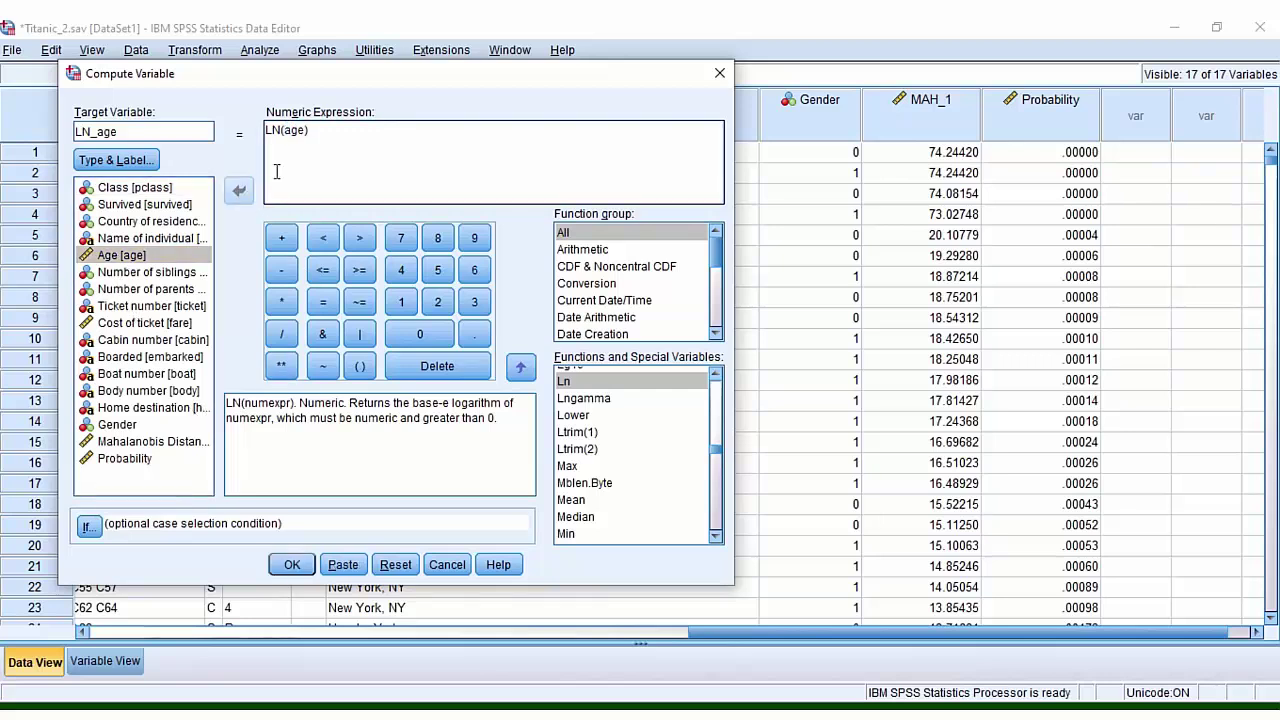
click(292, 565)
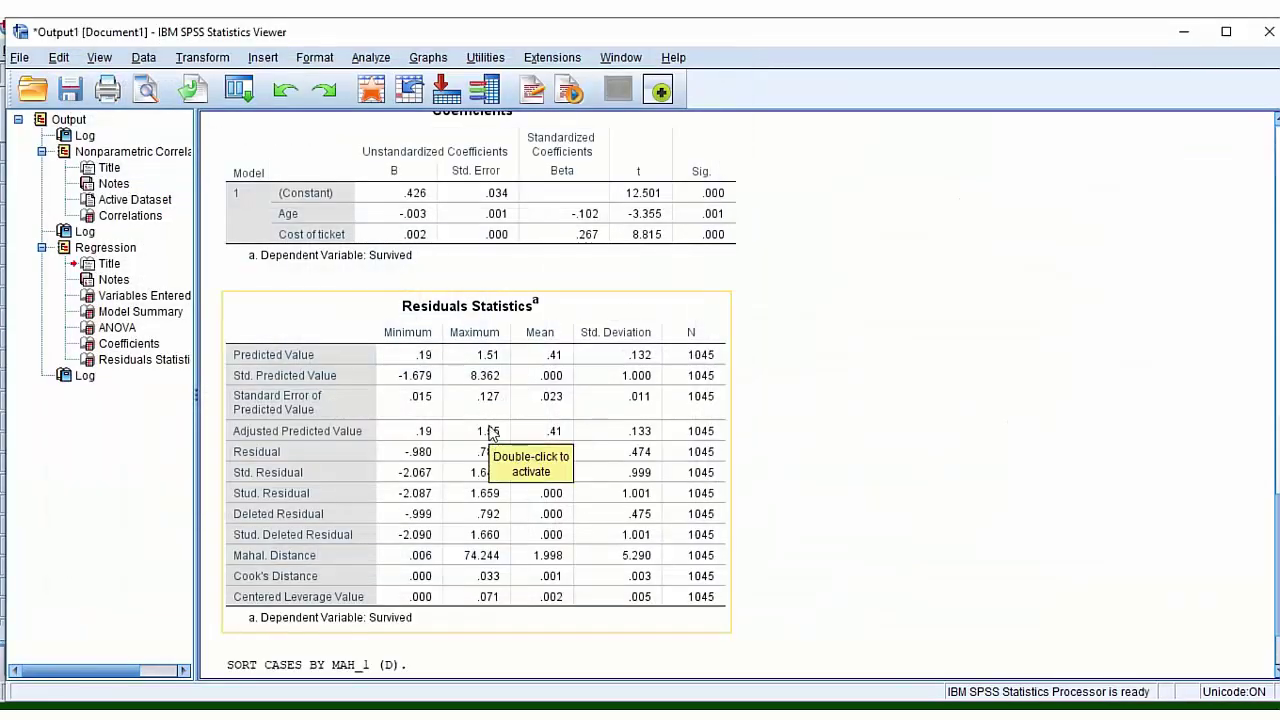
Step: Minimize the Output Viewer and open Binary Logistic regression predicting Survived
click(1127, 195)
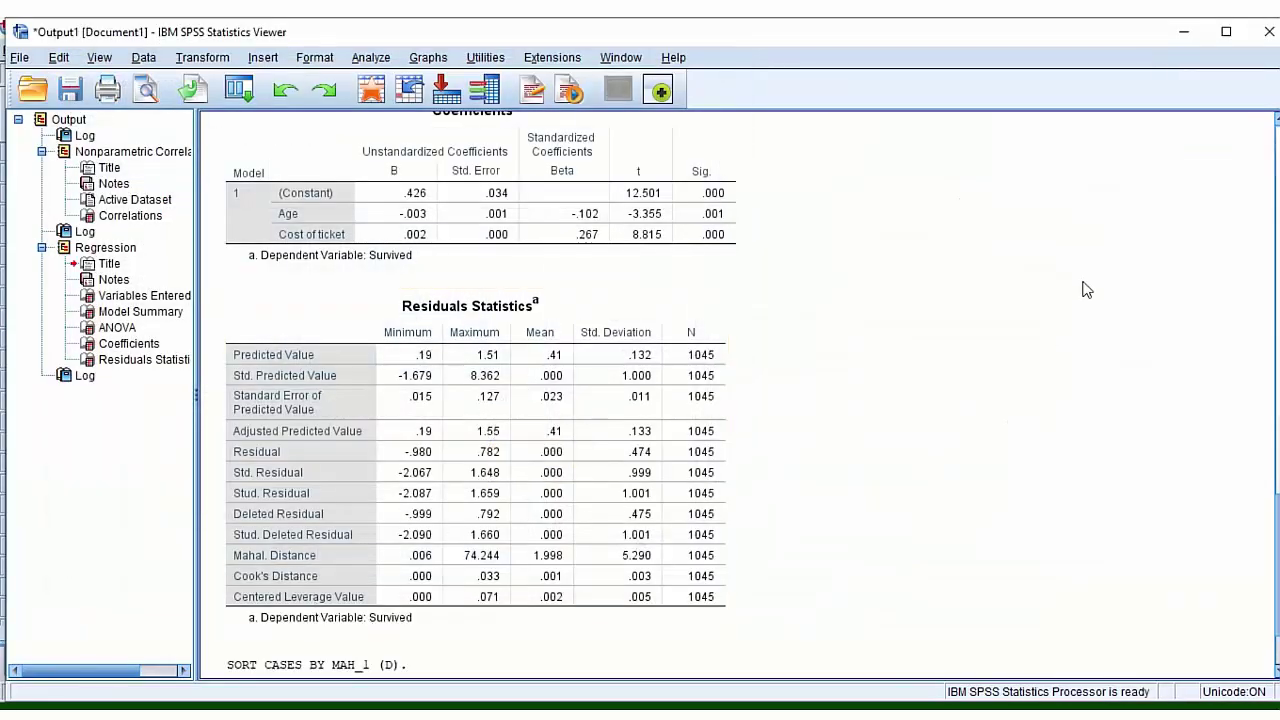
click(1184, 34)
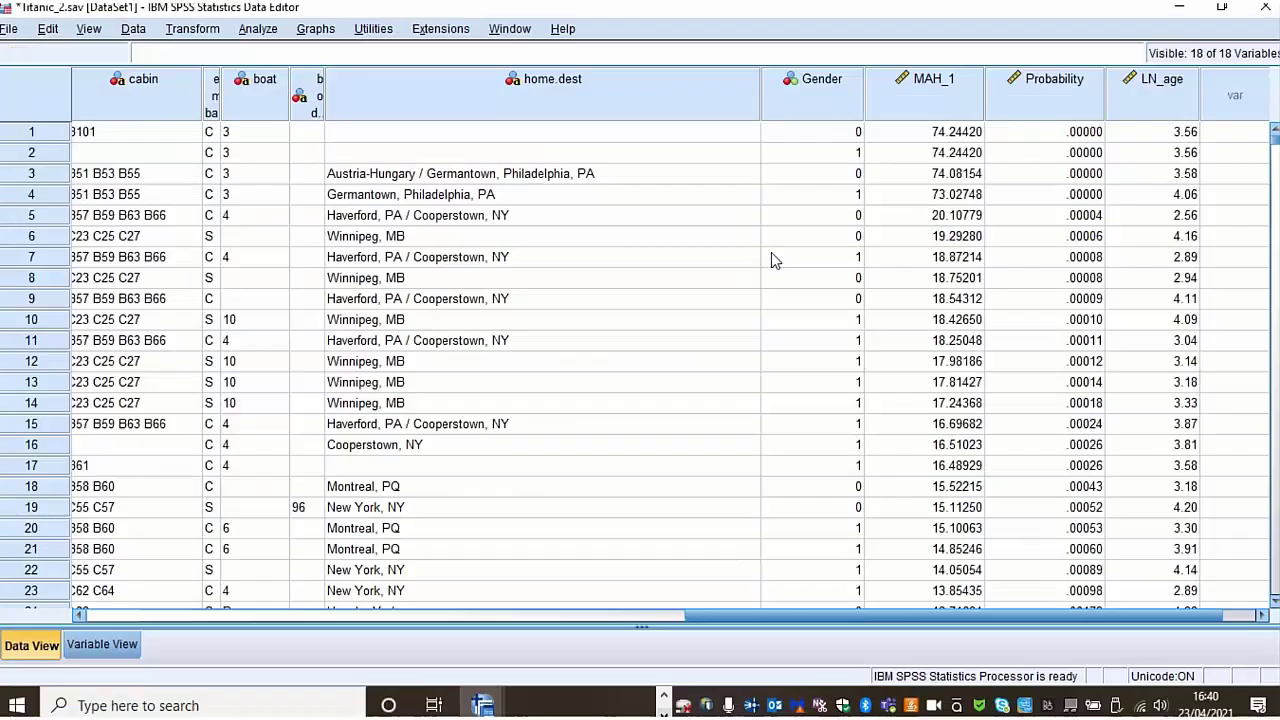
click(258, 30)
mouse_move(292, 250)
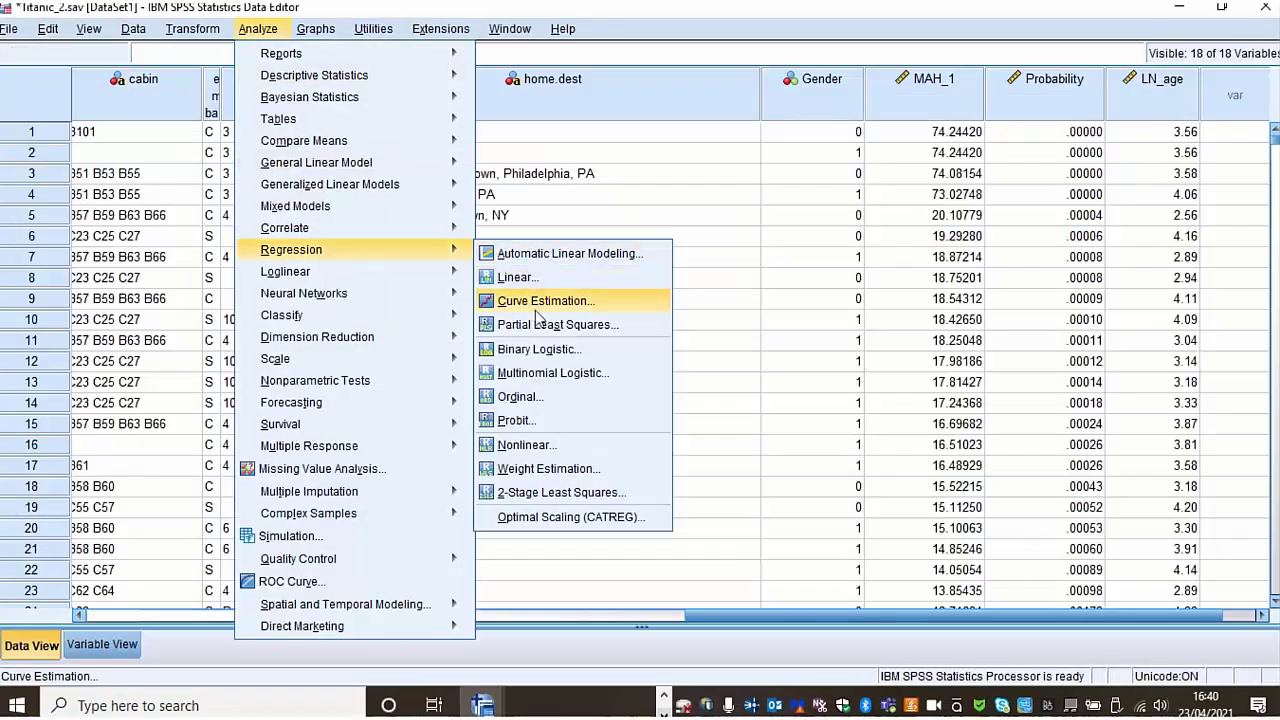
click(540, 349)
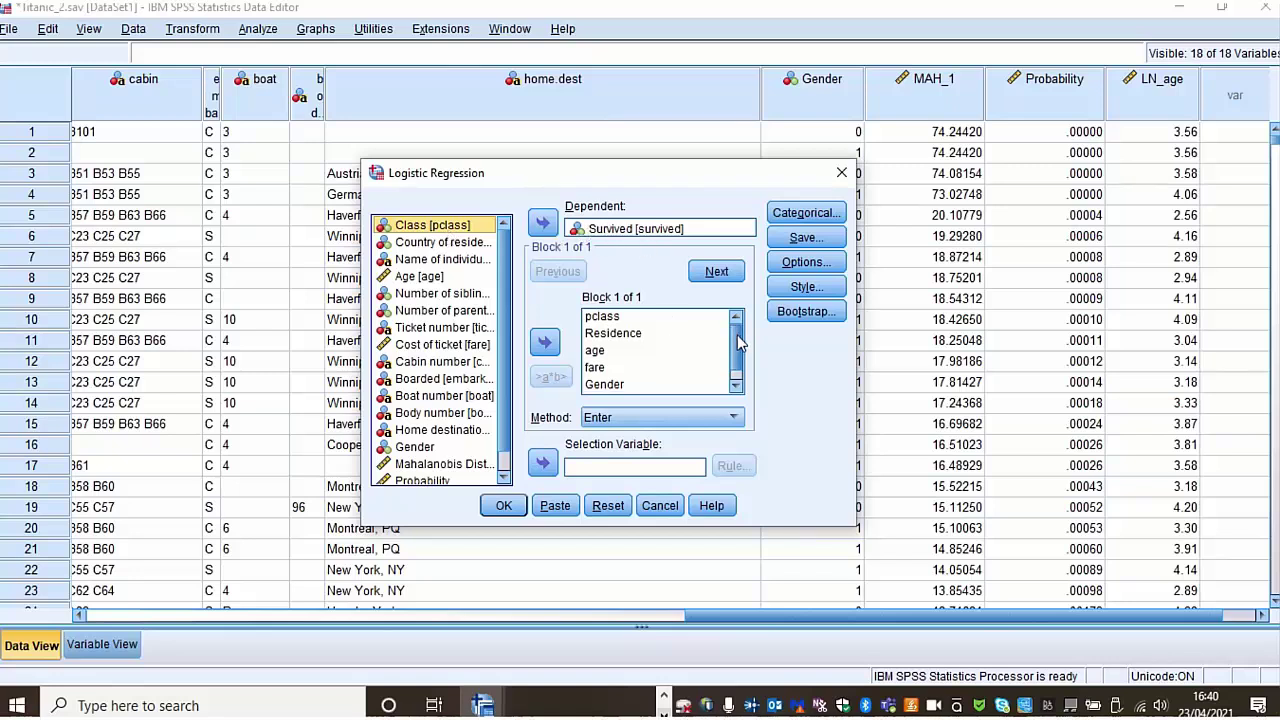
Step: Replace the old LN_age*age term in Block 1 with a new age by LN_age interaction
scroll(737, 335, down, 1)
click(612, 386)
click(544, 342)
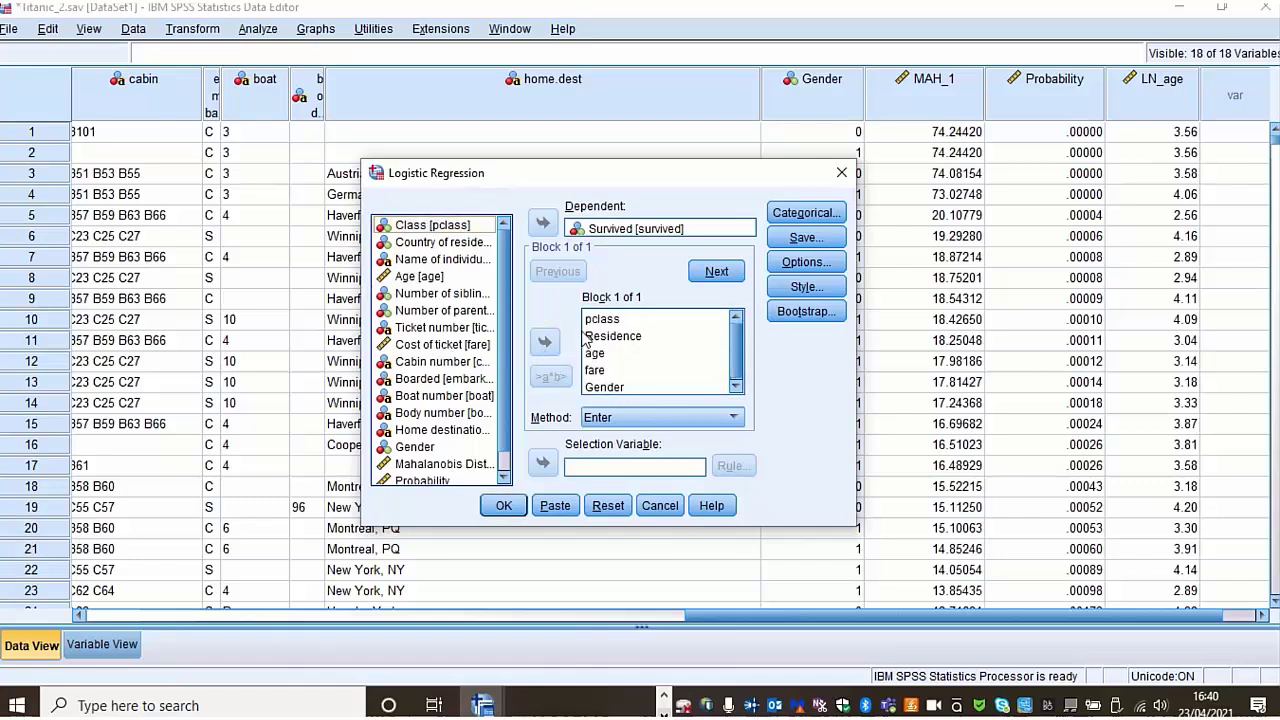
click(428, 277)
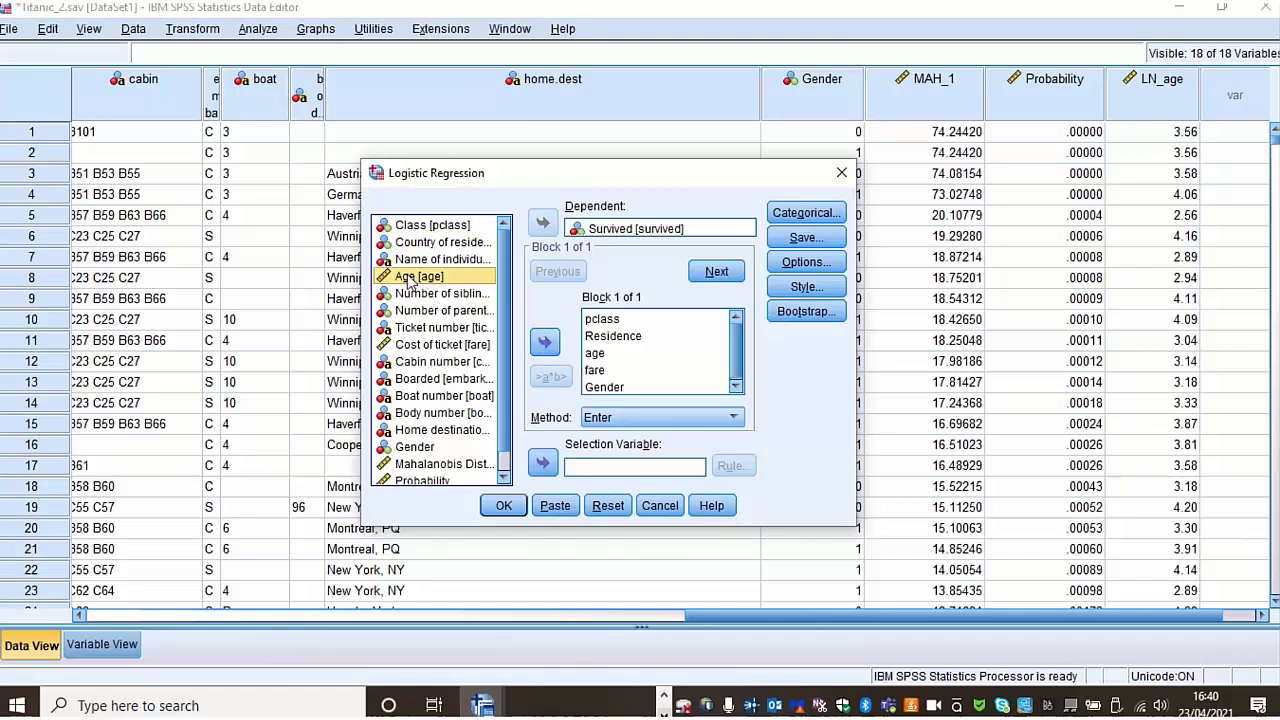
click(408, 283)
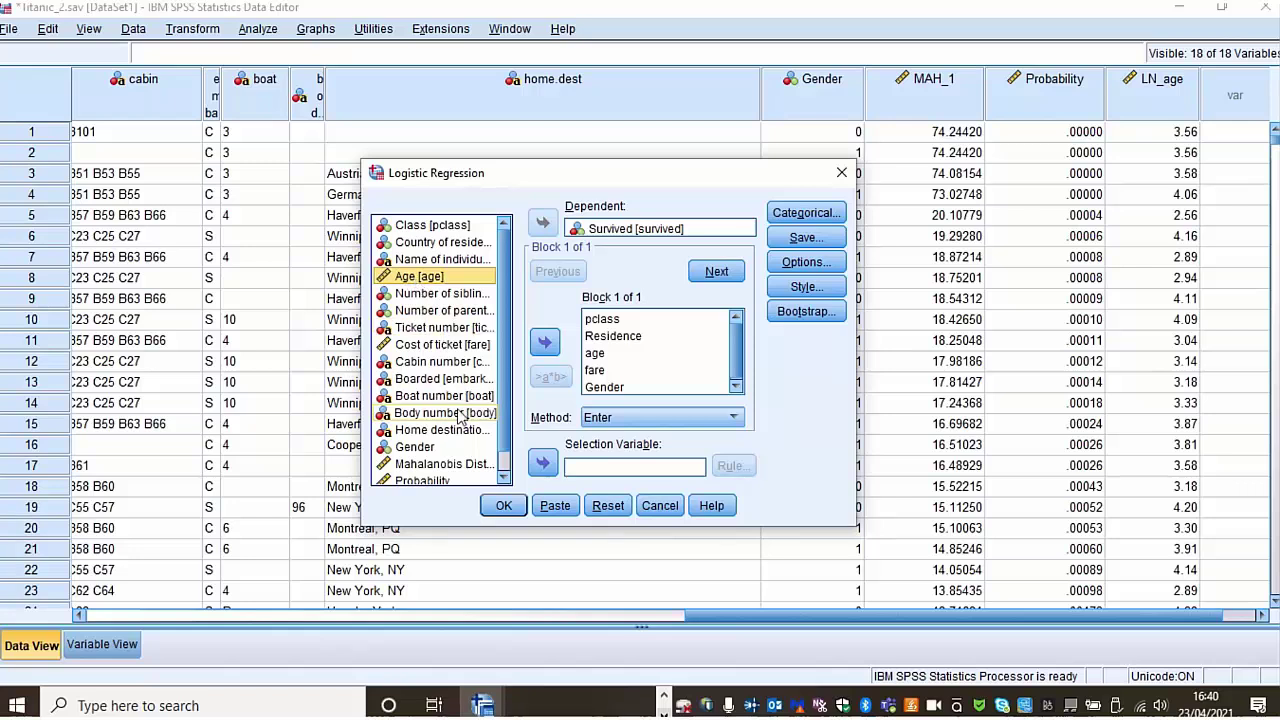
scroll(420, 440, down, 1)
ctrl+click(425, 478)
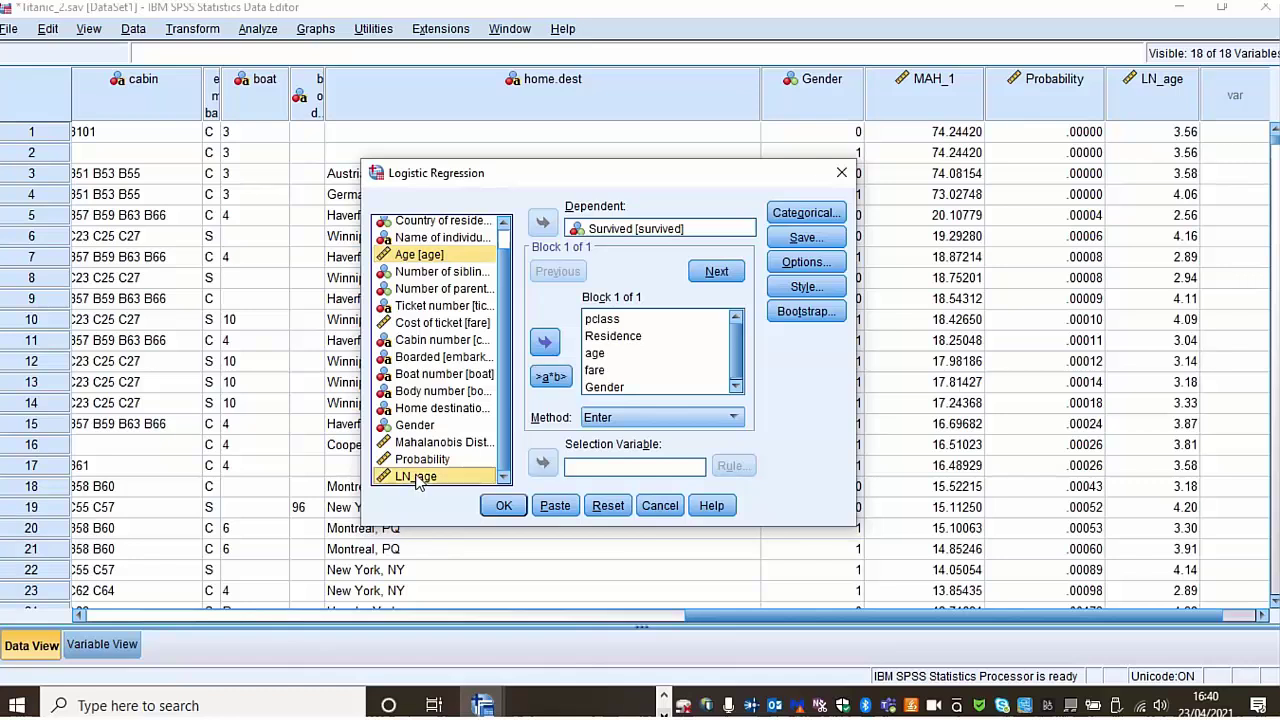
click(549, 380)
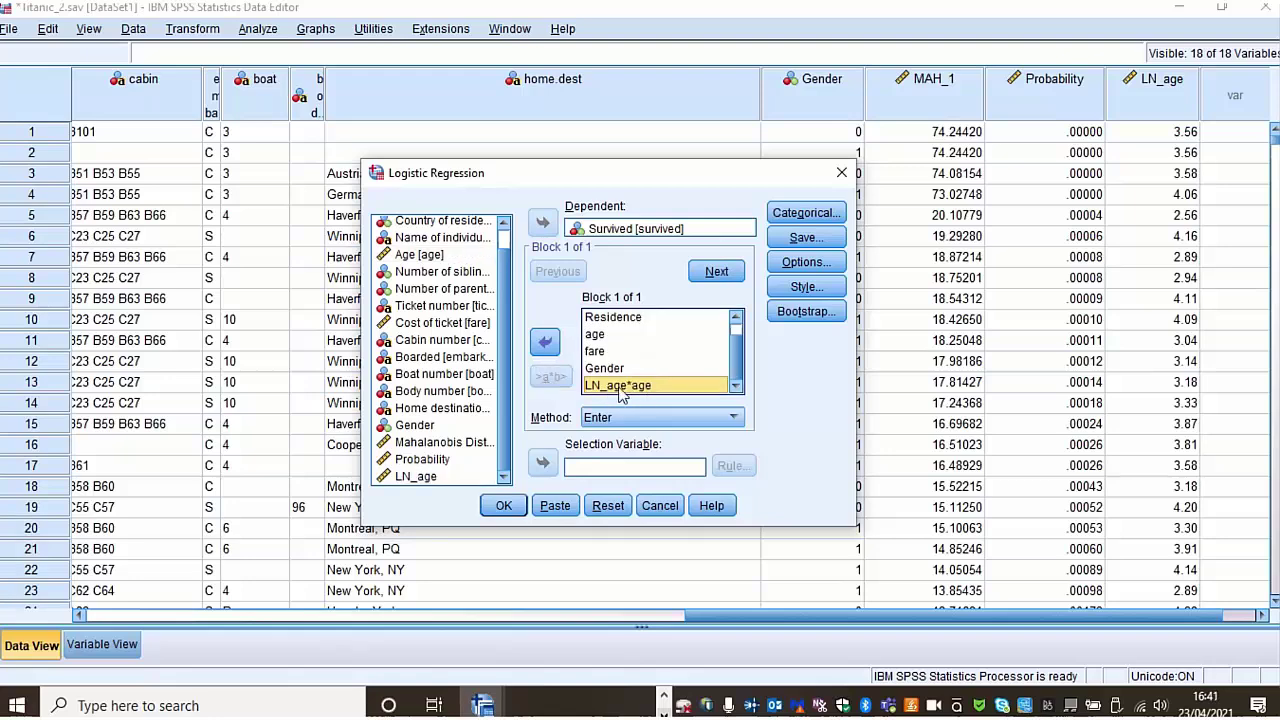
Step: Define pclass, Residence and Gender as categorical covariates, leaving Options unchanged
click(808, 215)
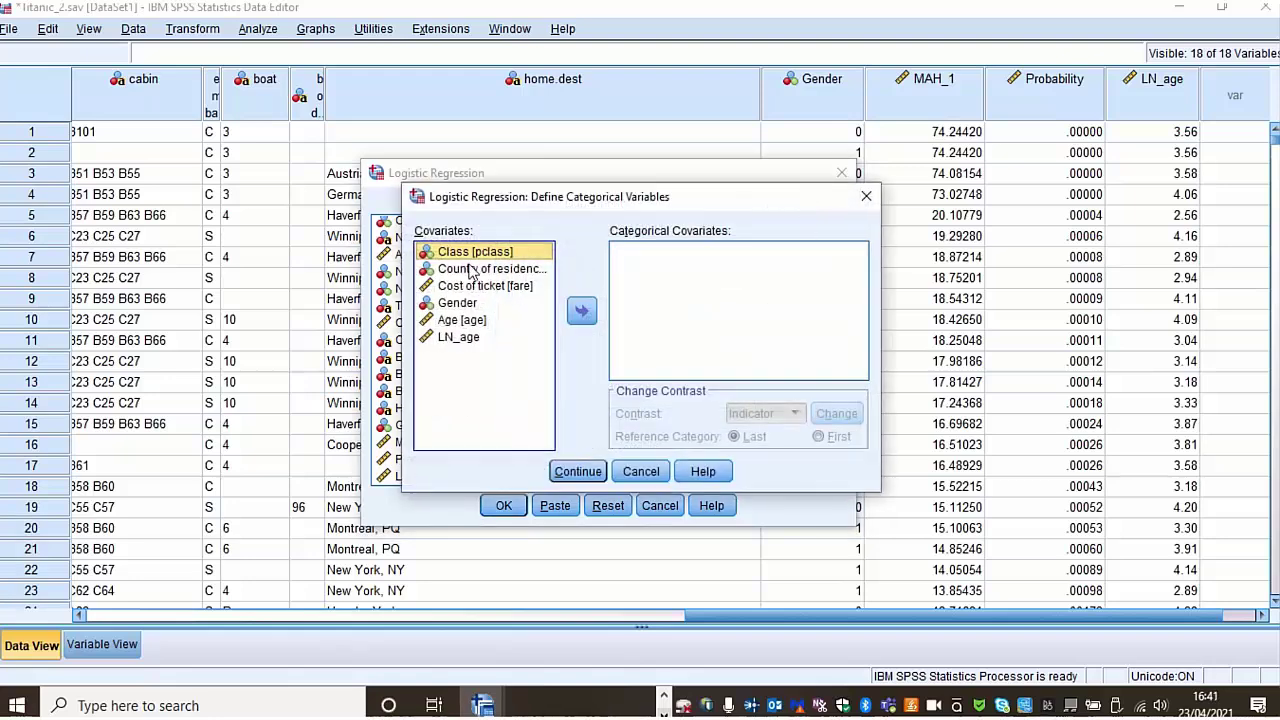
click(582, 311)
click(484, 252)
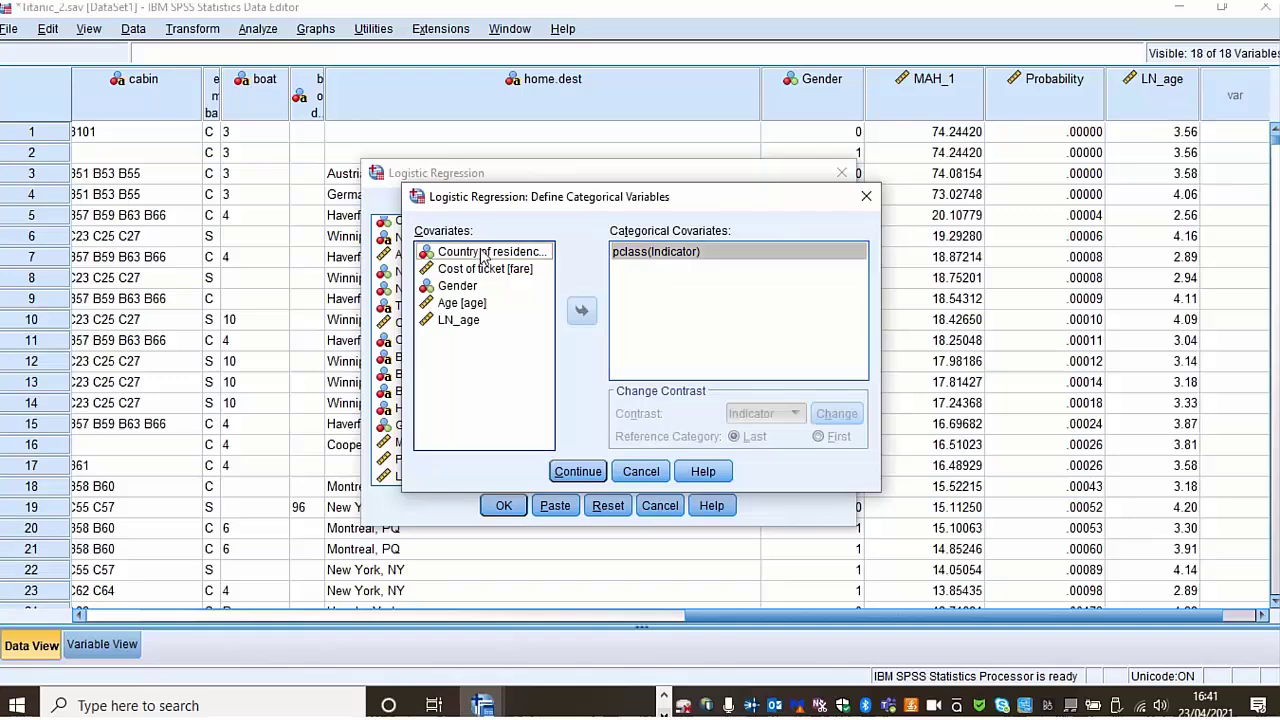
click(582, 311)
click(582, 311)
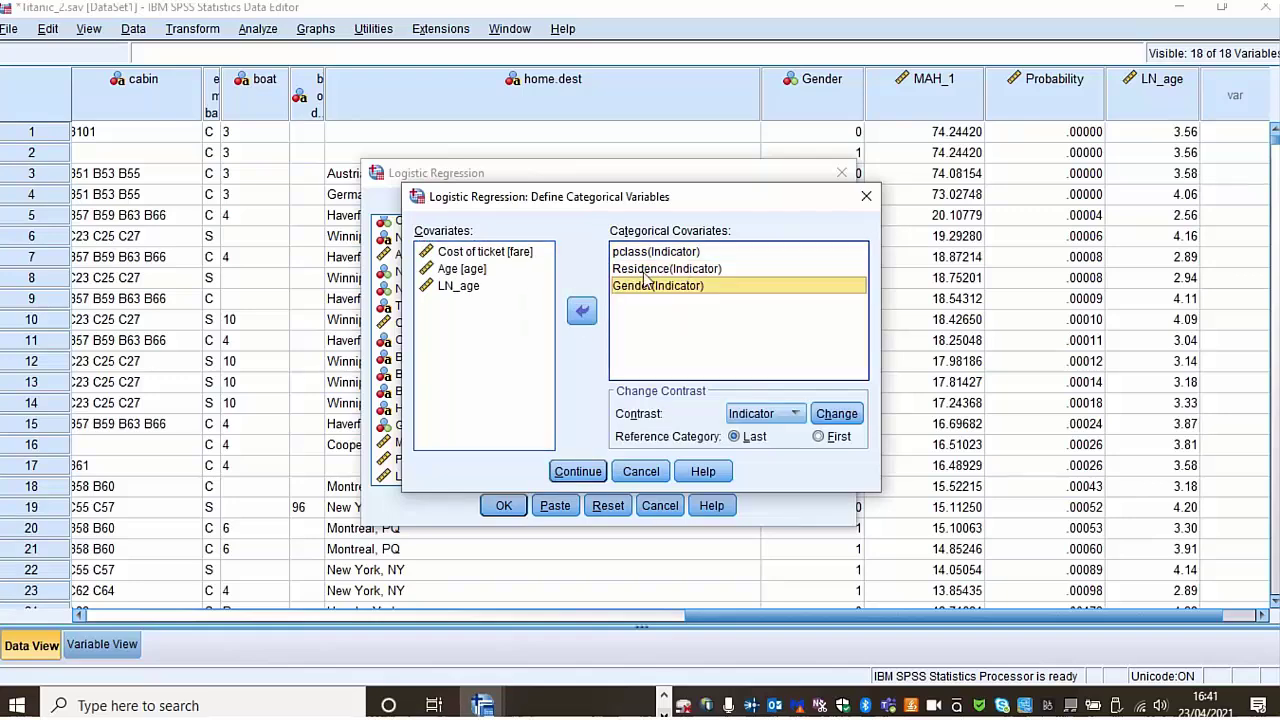
click(579, 474)
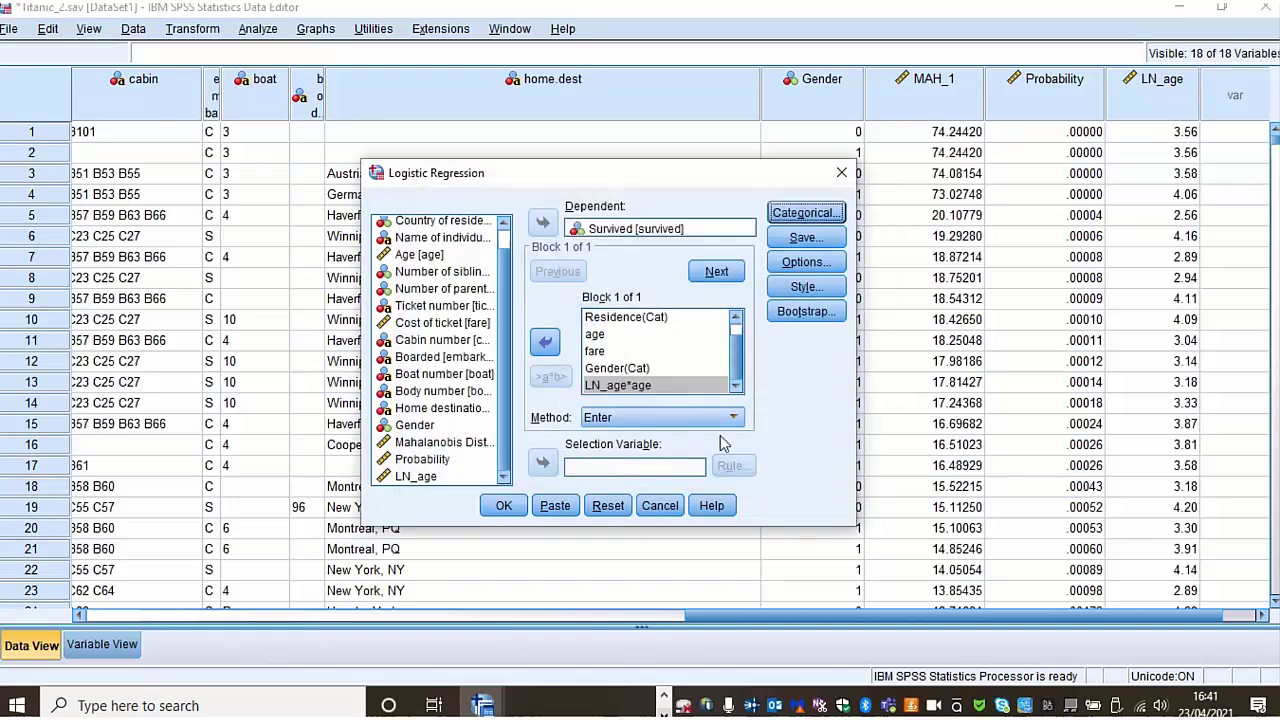
click(798, 265)
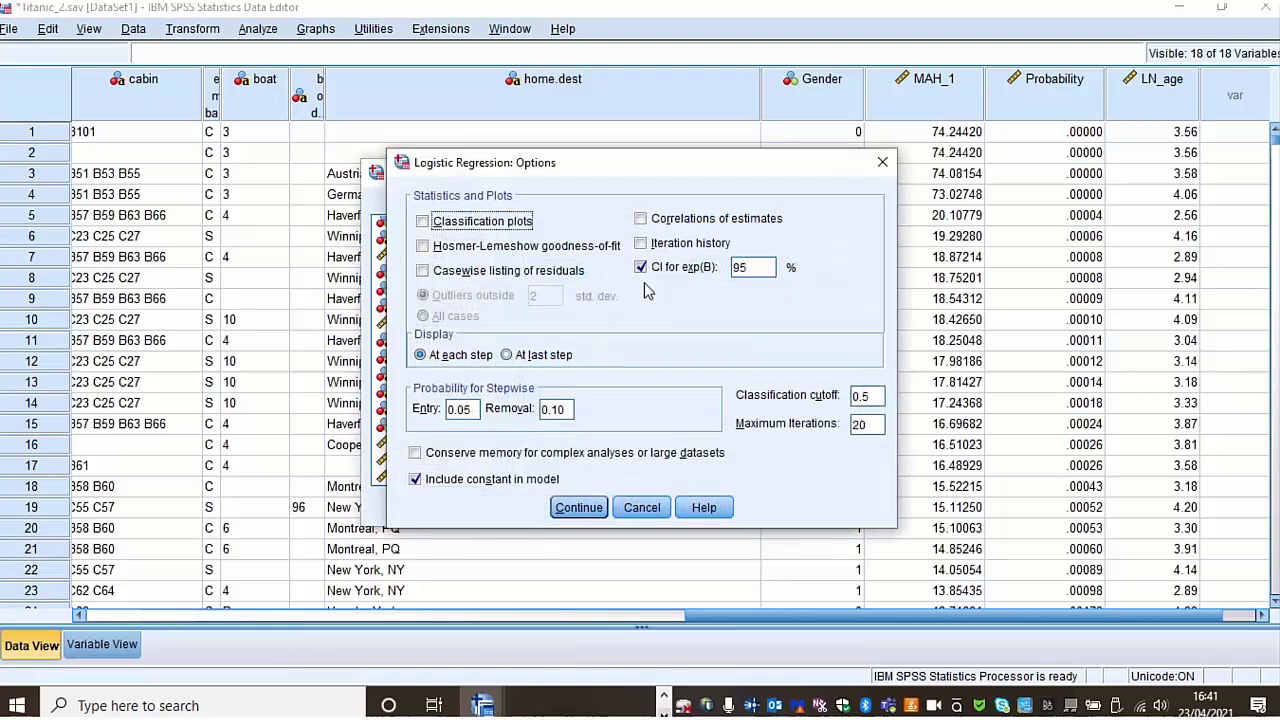
click(589, 517)
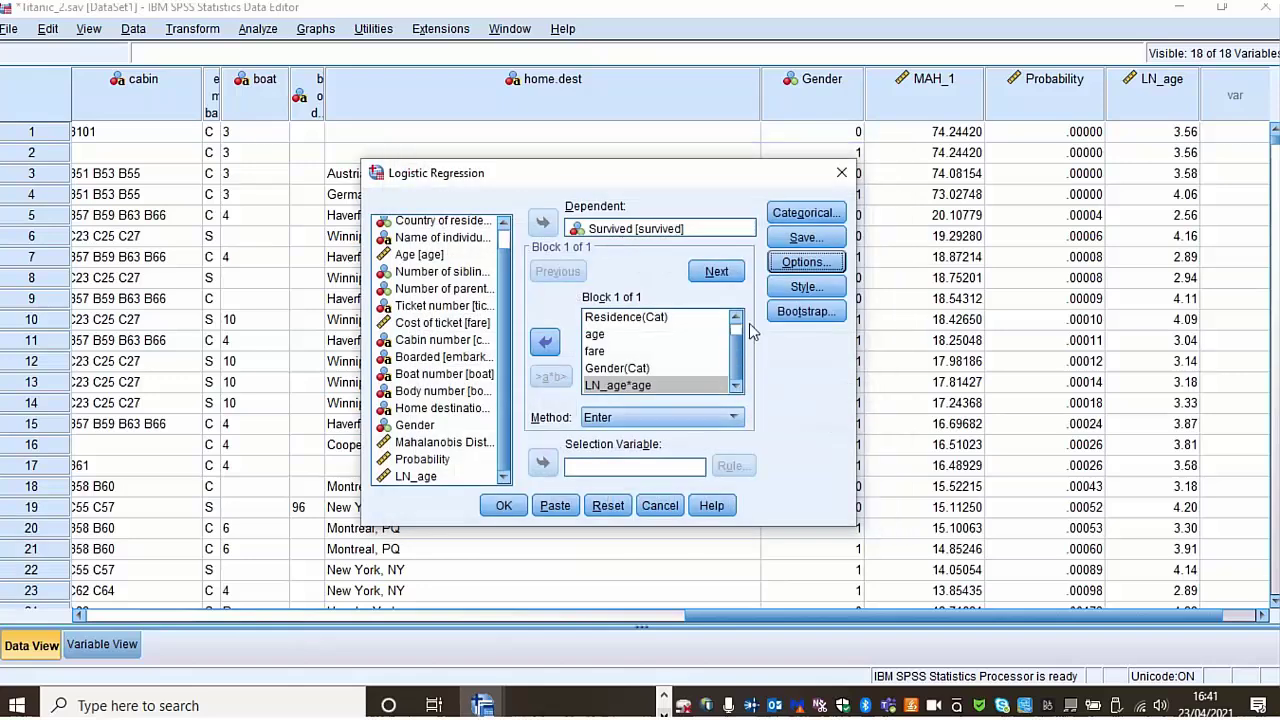
Step: Run the regression and scroll to Variables in the Equation, showing LN_age by Age p = .083
click(506, 508)
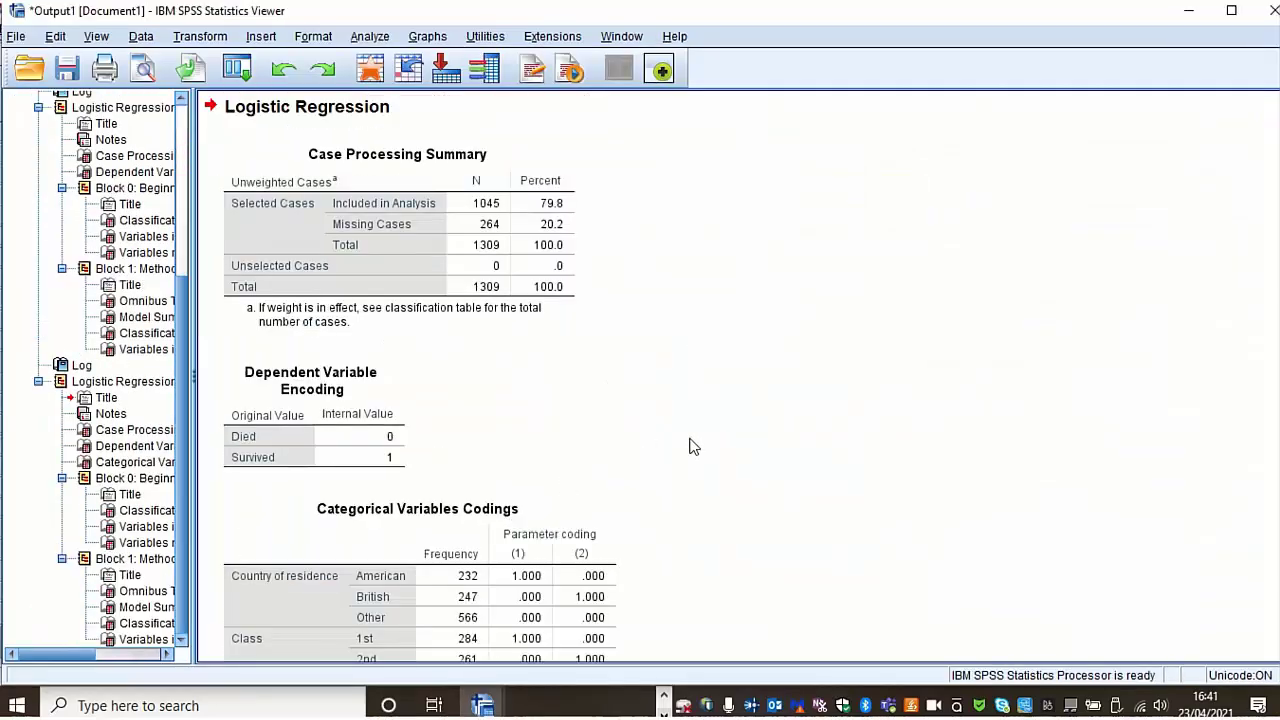
scroll(690, 445, down, 10)
scroll(690, 445, down, 10)
scroll(690, 445, down, 10)
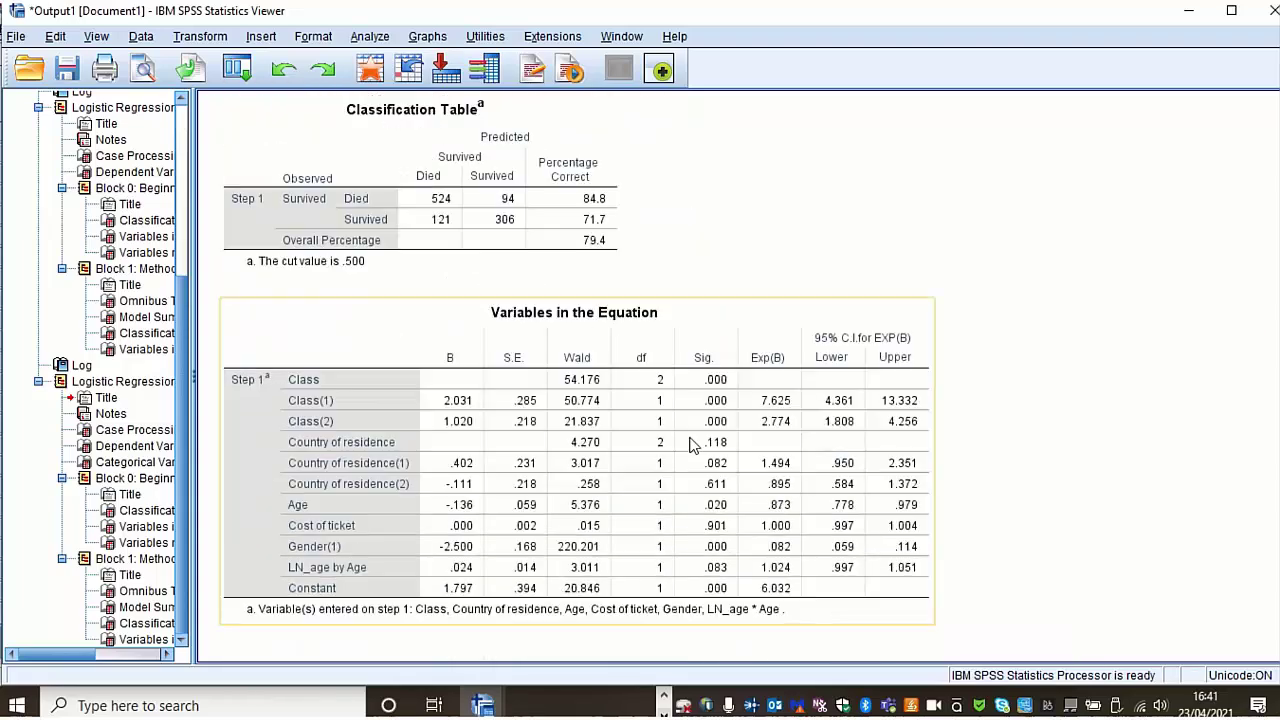